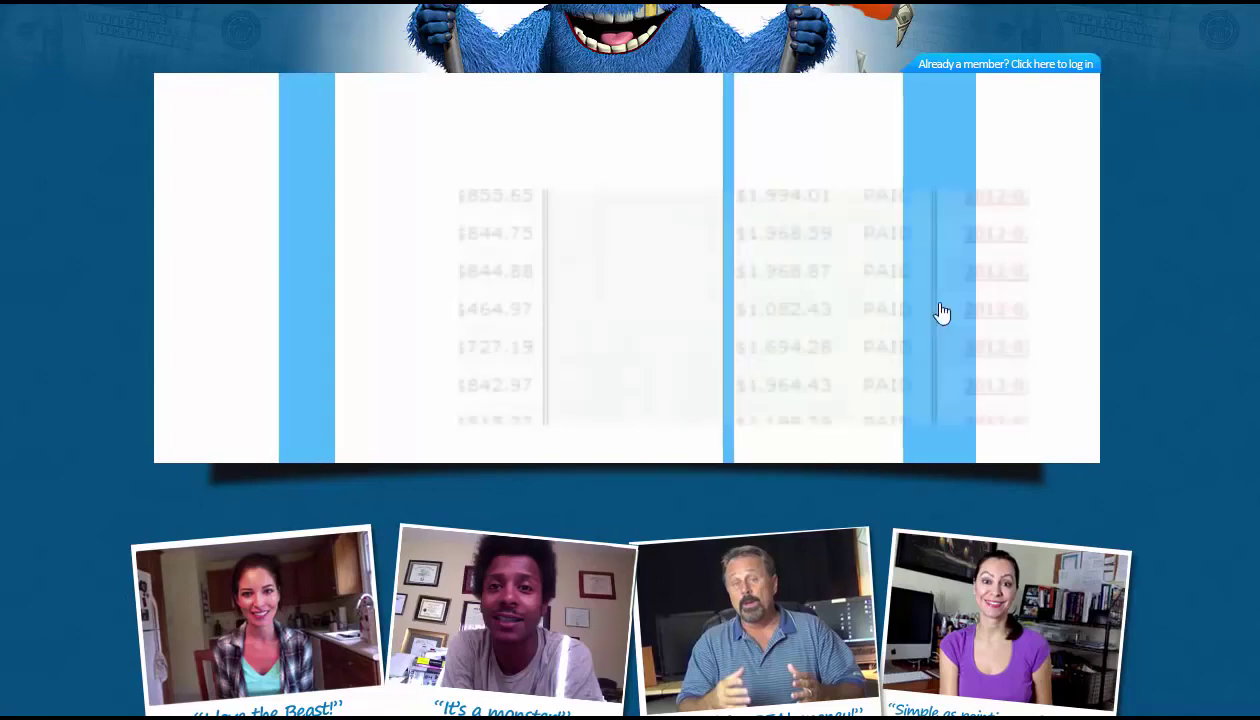
- Examine the testimonials, affiliate payout table and earnings charts on the FaceBeast sales page
scroll(1150, 365, "down", 3)
scroll(1140, 315, "up", 3)
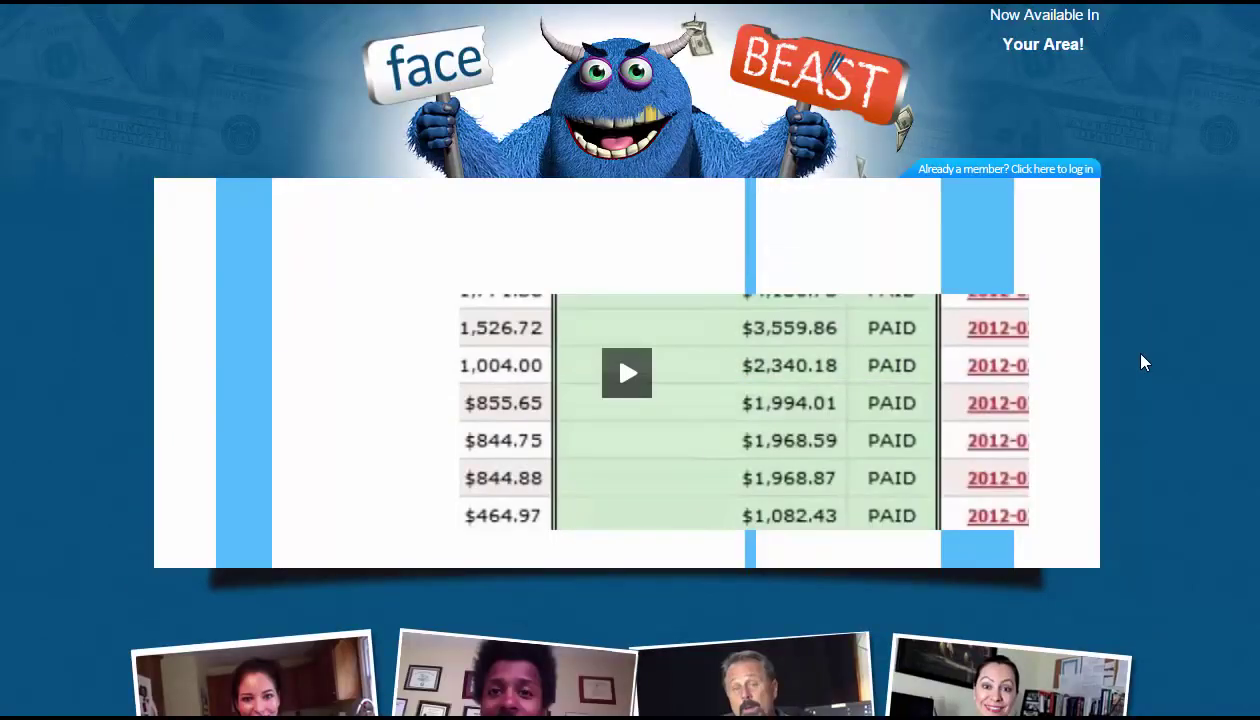
scroll(1143, 363, "down", 6)
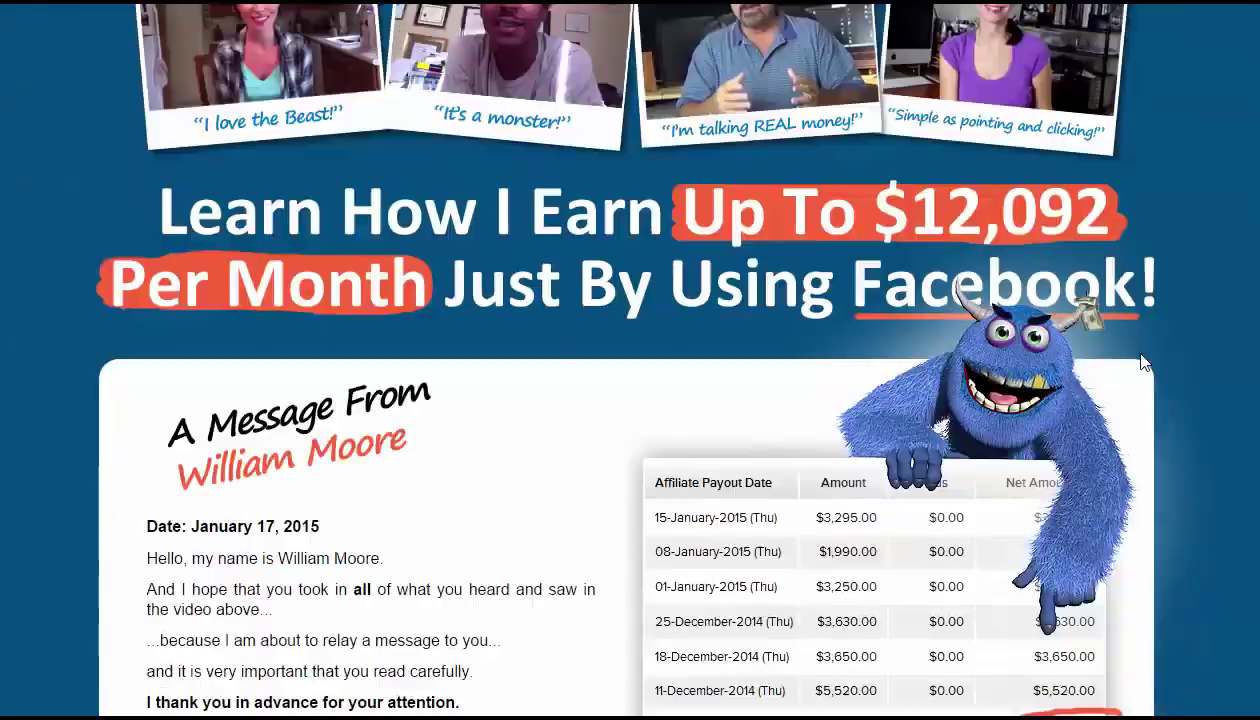
scroll(1145, 363, "down", 3)
scroll(1145, 363, "up", 1)
scroll(1145, 363, "down", 1)
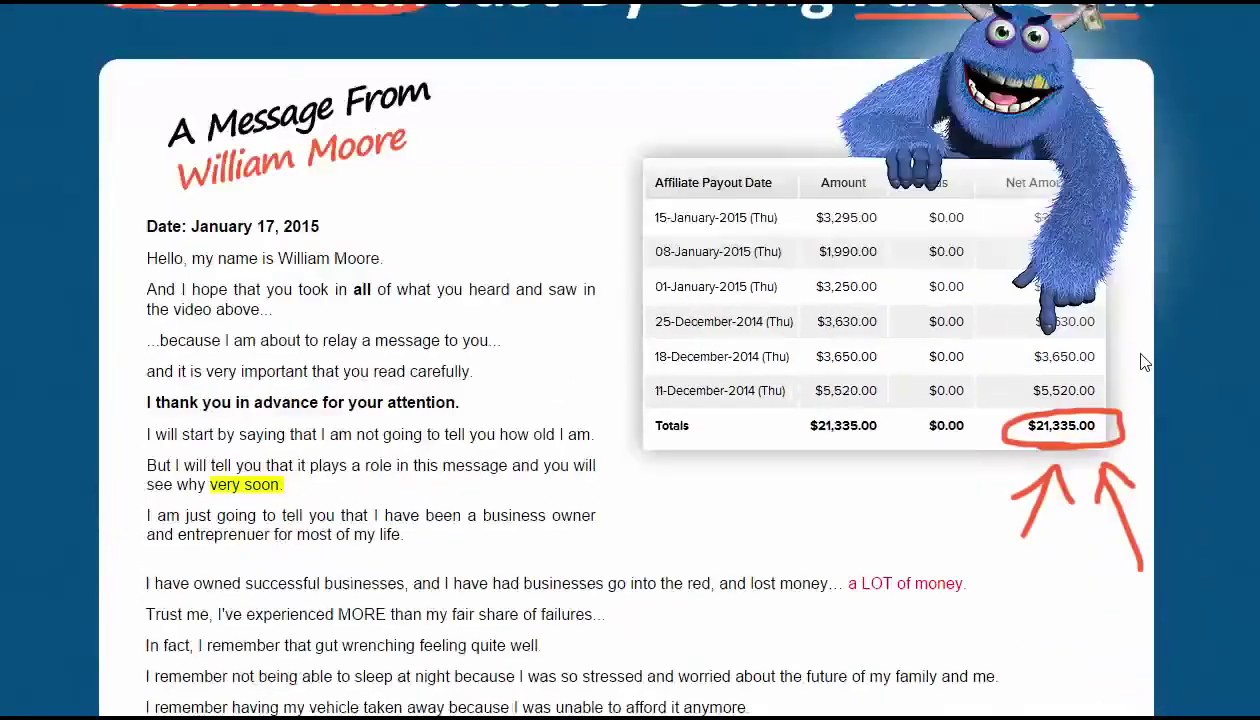
scroll(1145, 363, "down", 20)
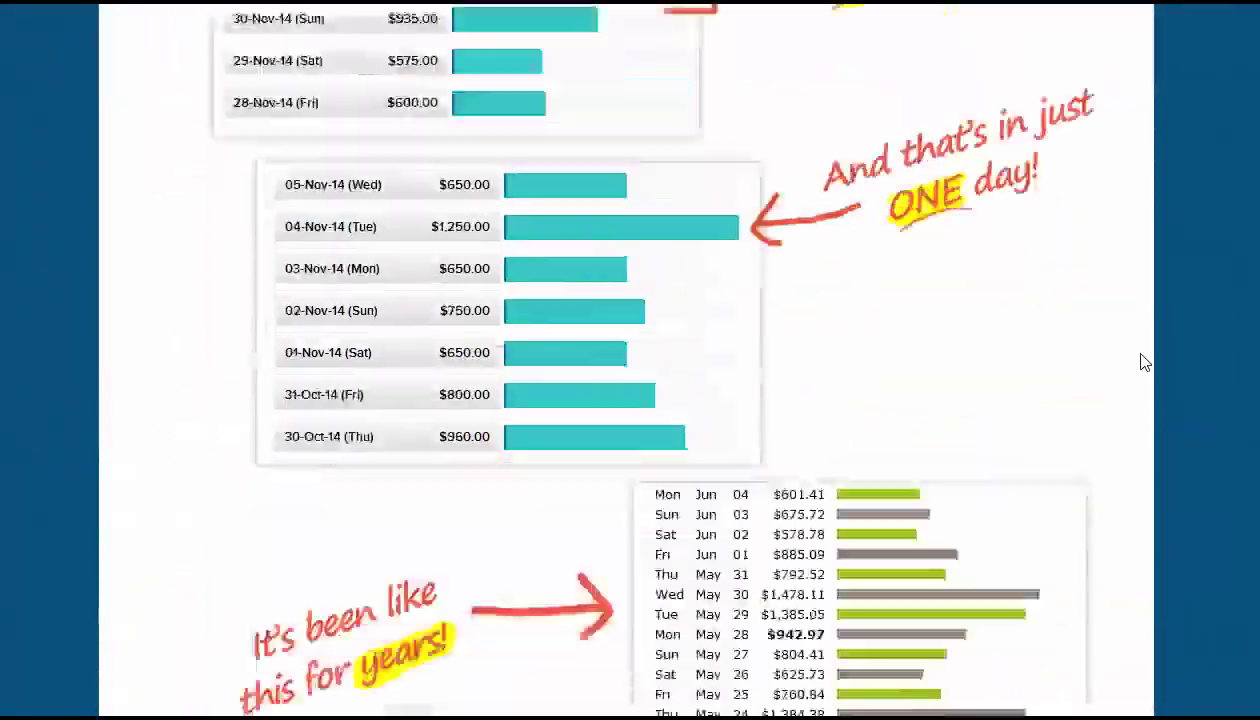
scroll(1143, 363, "down", 2)
scroll(1143, 363, "up", 3)
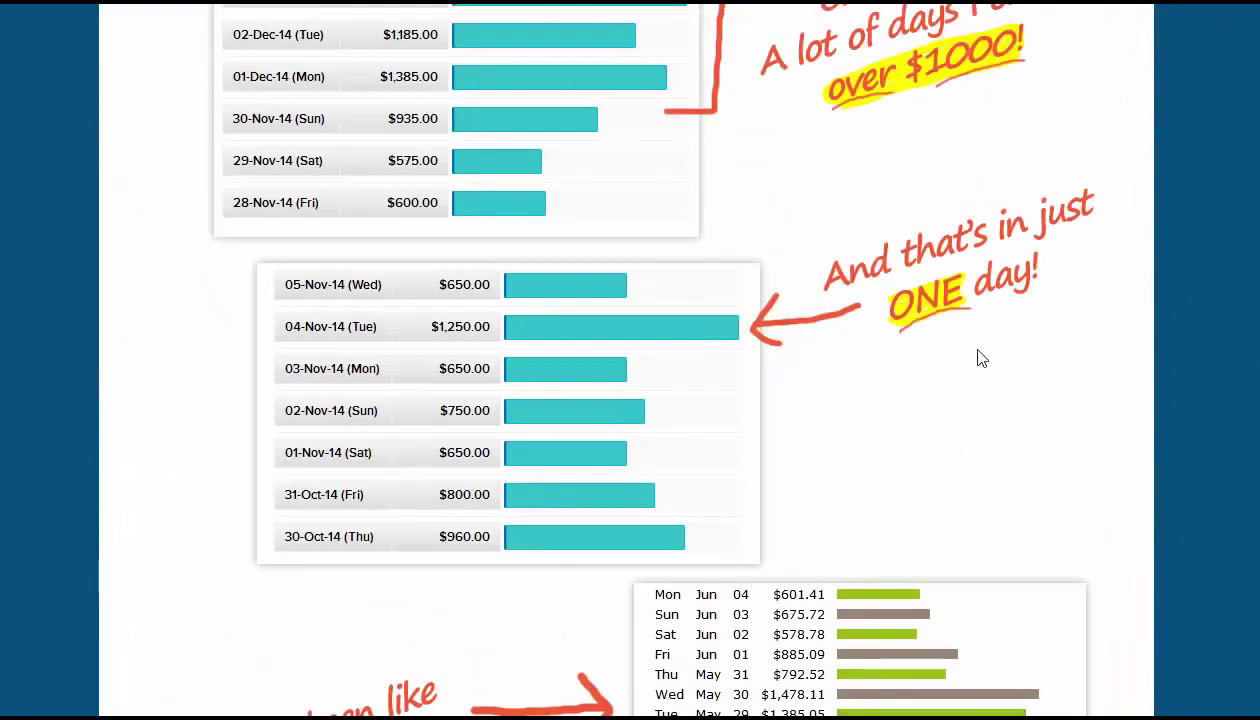
scroll(638, 363, "down", 7)
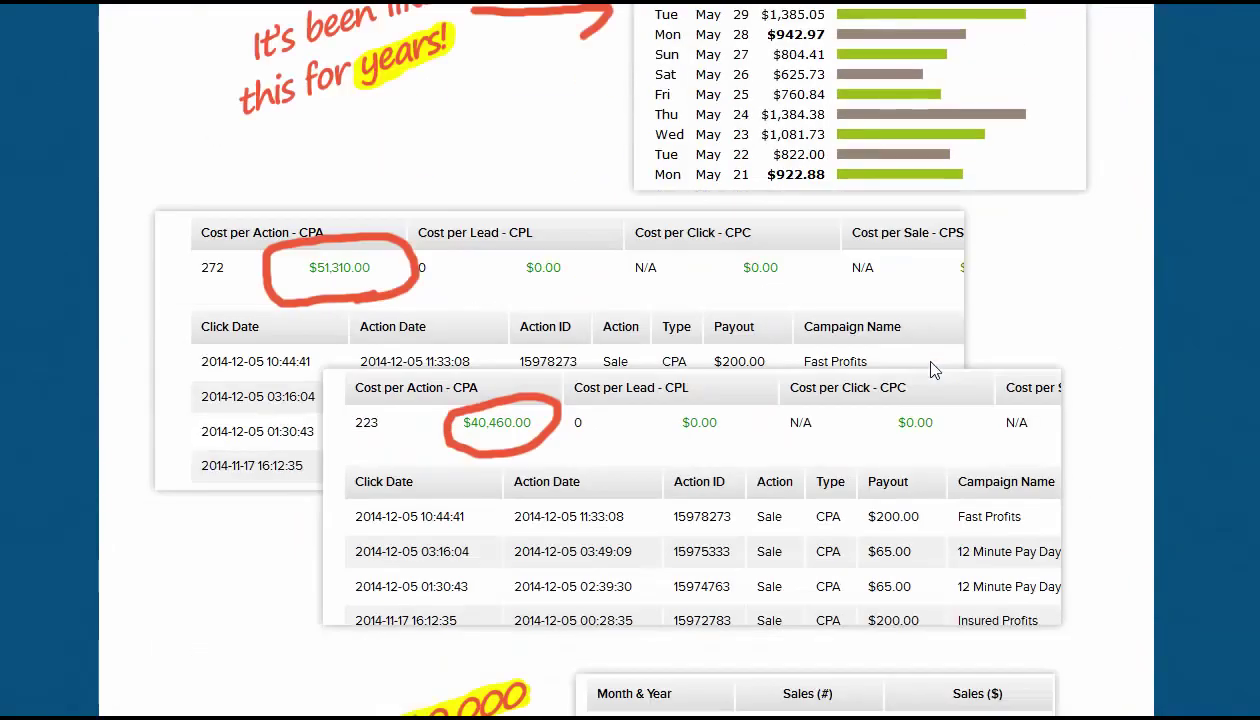
scroll(648, 370, "down", 2)
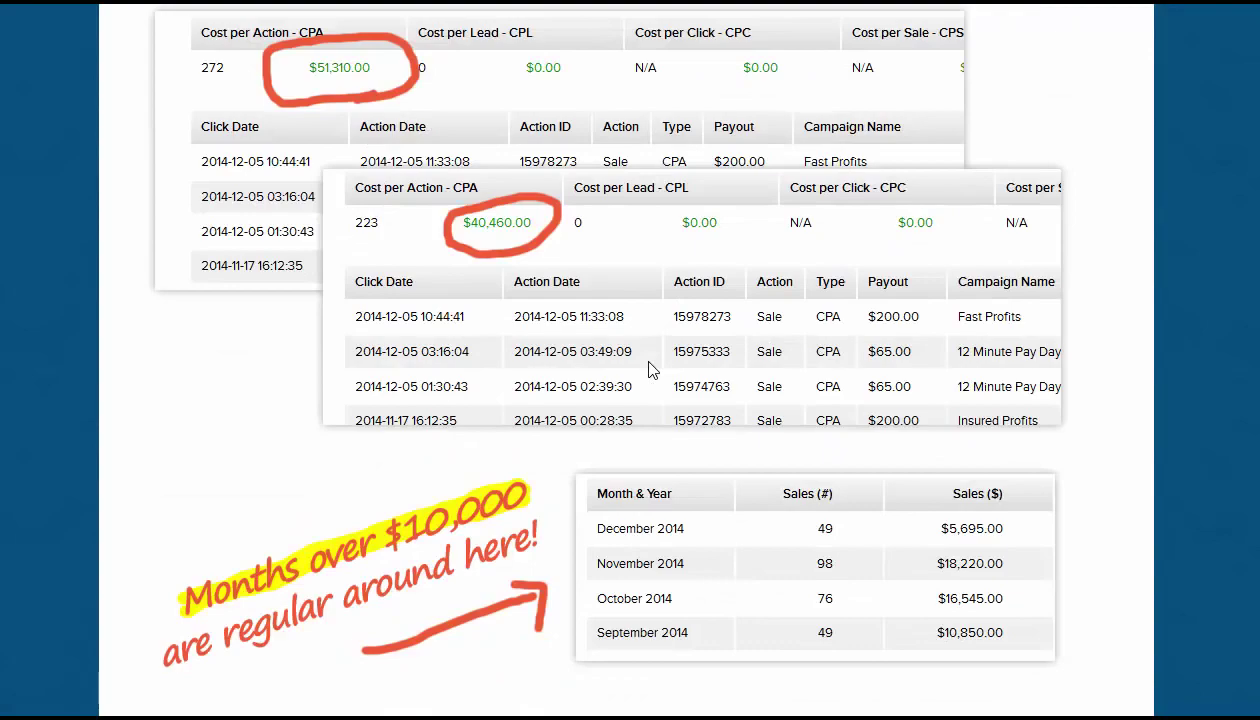
- Read the sales page's three steps for starting with FaceBeast and its email sign-up section
scroll(650, 368, "down", 8)
scroll(812, 358, "up", 1)
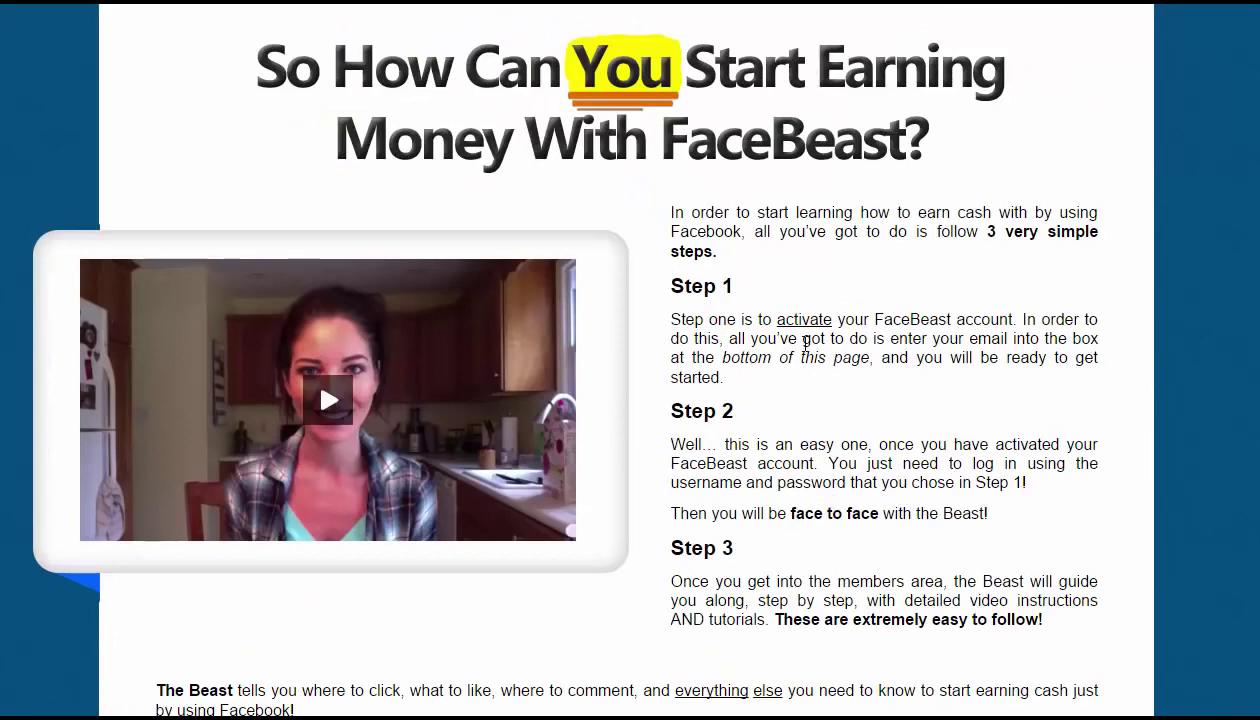
scroll(806, 344, "down", 1)
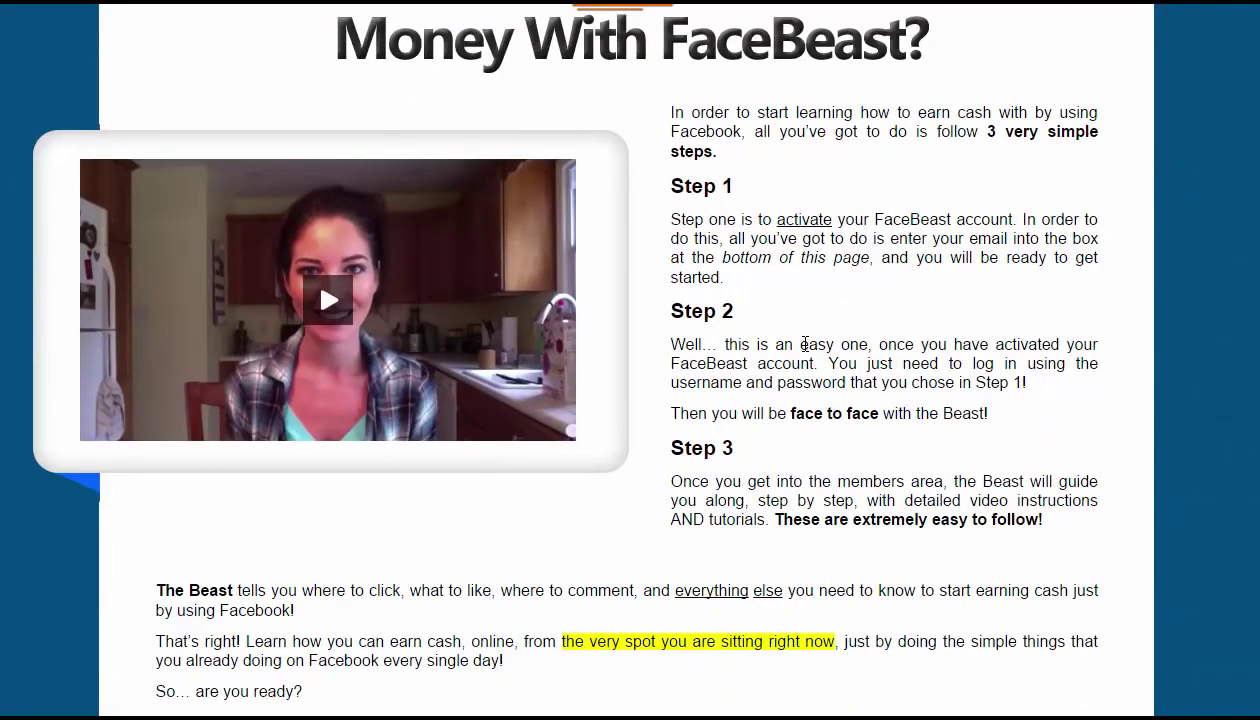
scroll(806, 344, "down", 1)
scroll(806, 344, "up", 1)
scroll(806, 350, "down", 1)
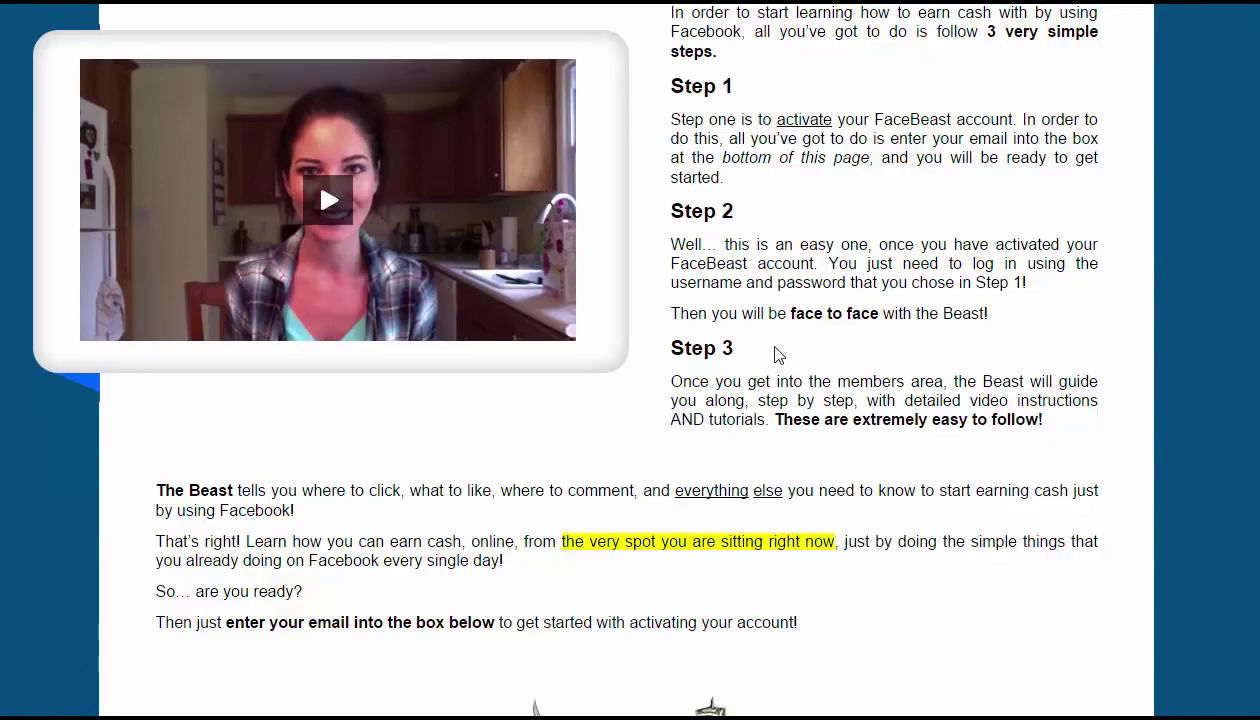
scroll(778, 355, "down", 9)
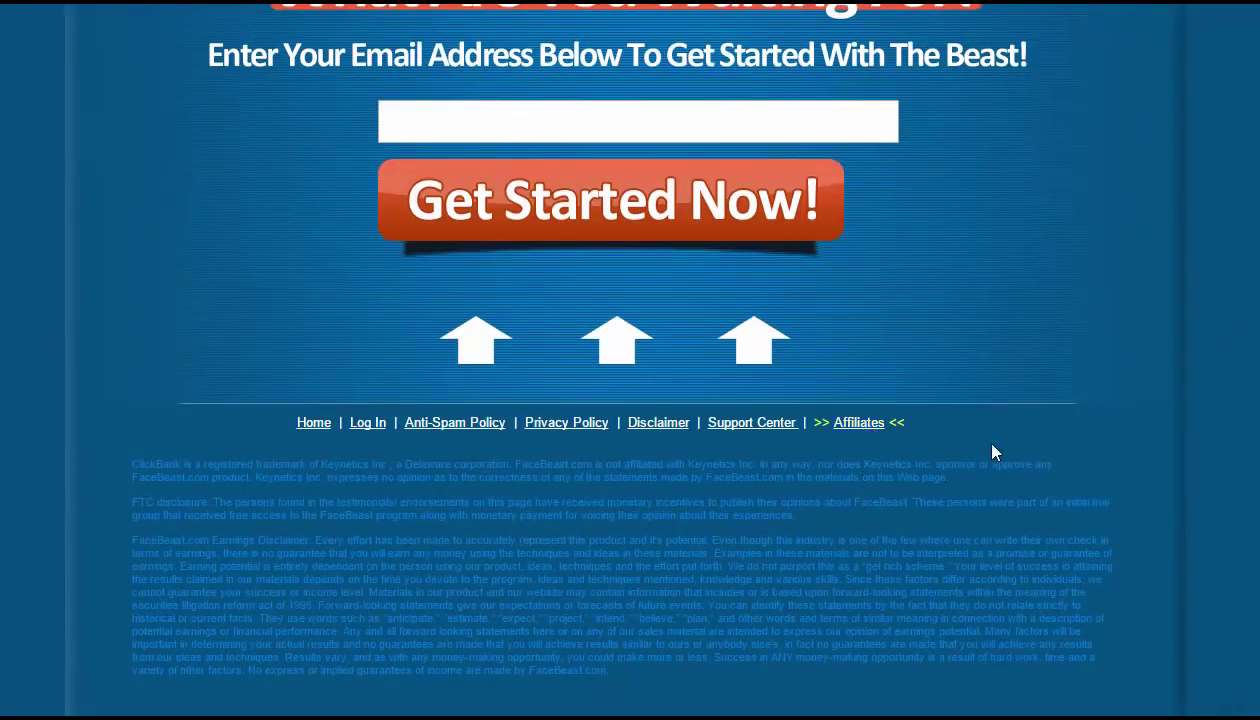
- Open the FaceBeast affiliate program page and read the affiliate program details
scroll(993, 452, "up", 5)
scroll(984, 444, "down", 5)
left_click(858, 430)
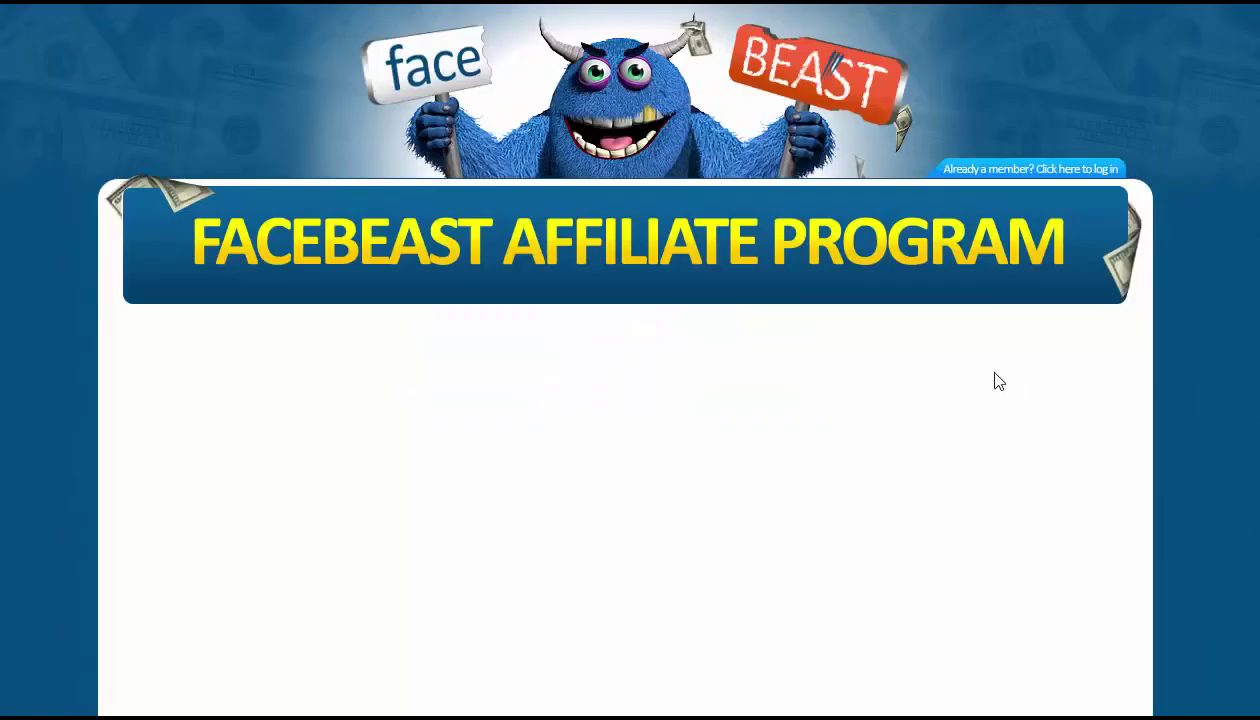
scroll(807, 304, "down", 3)
scroll(950, 360, "down", 11)
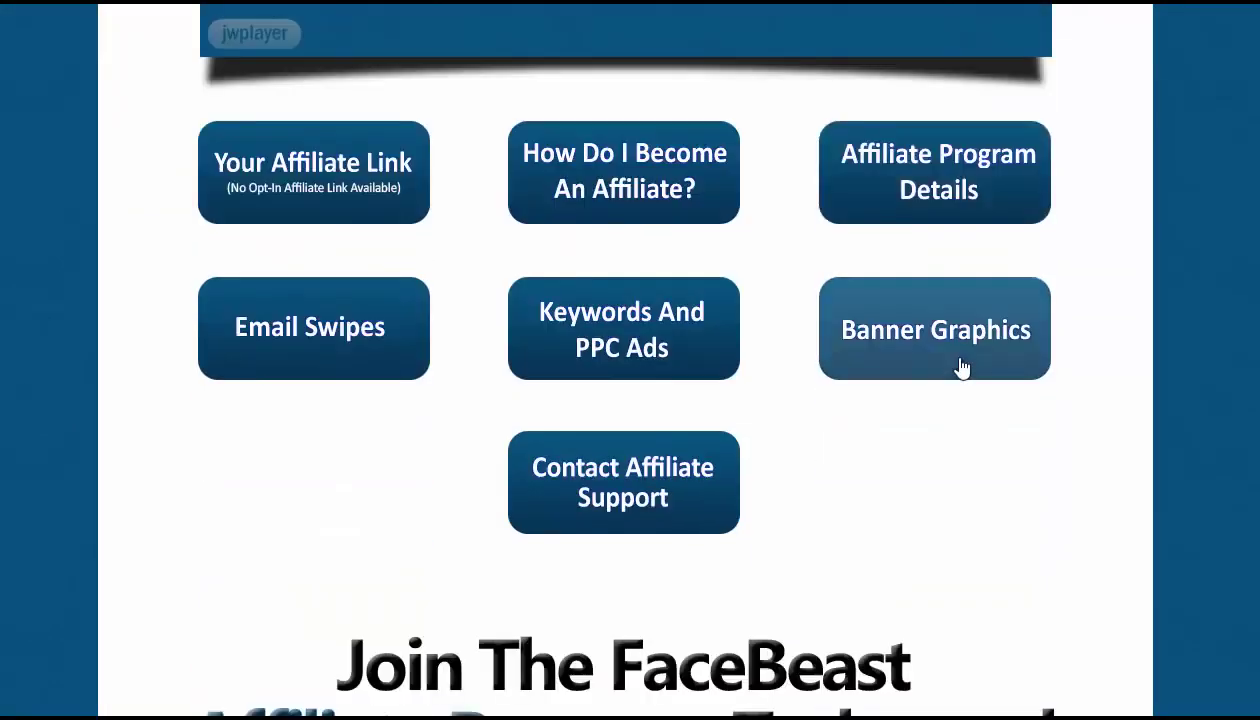
scroll(1052, 367, "down", 20)
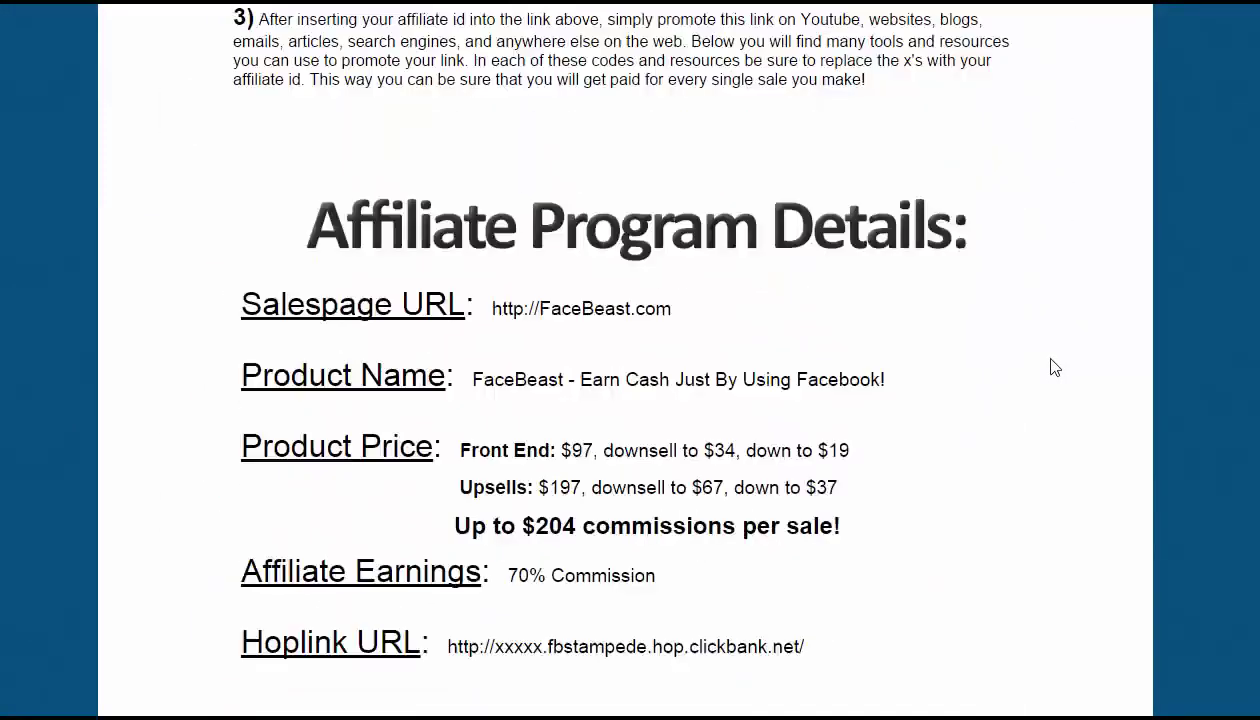
- Look through the Income From Home and Cash With Facebook keyword lists among the affiliate resources
scroll(1052, 367, "down", 20)
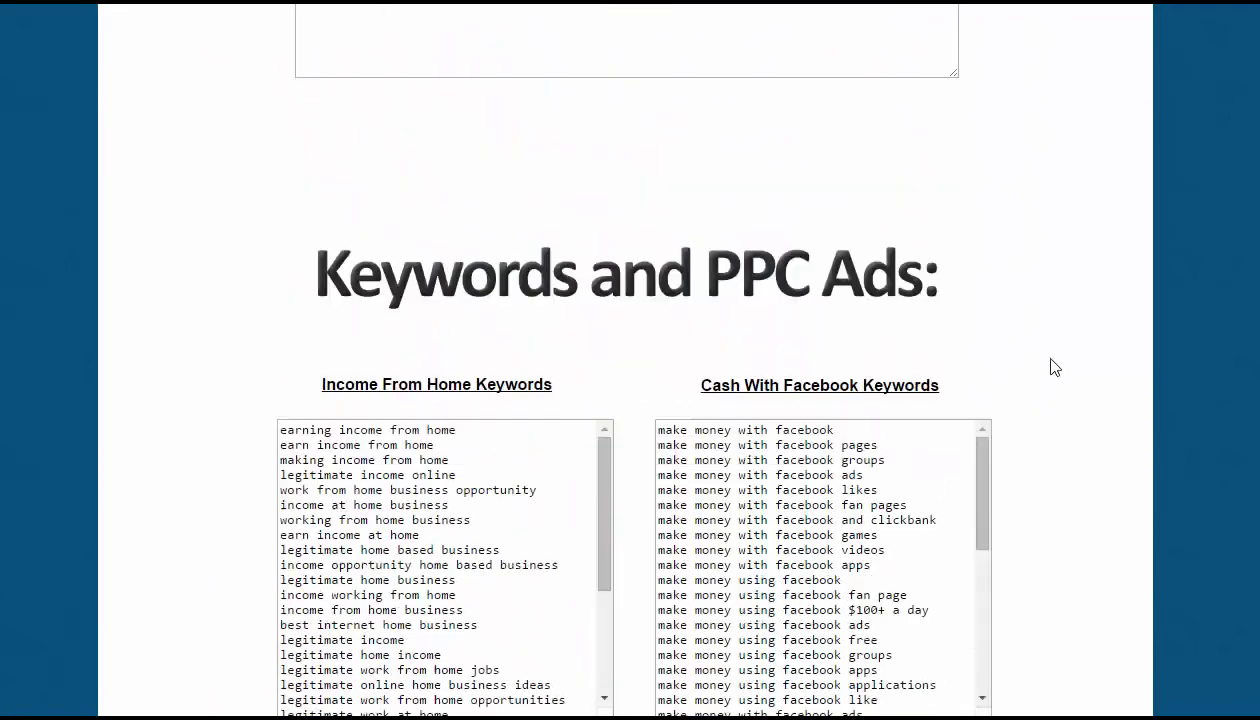
scroll(1052, 367, "down", 1)
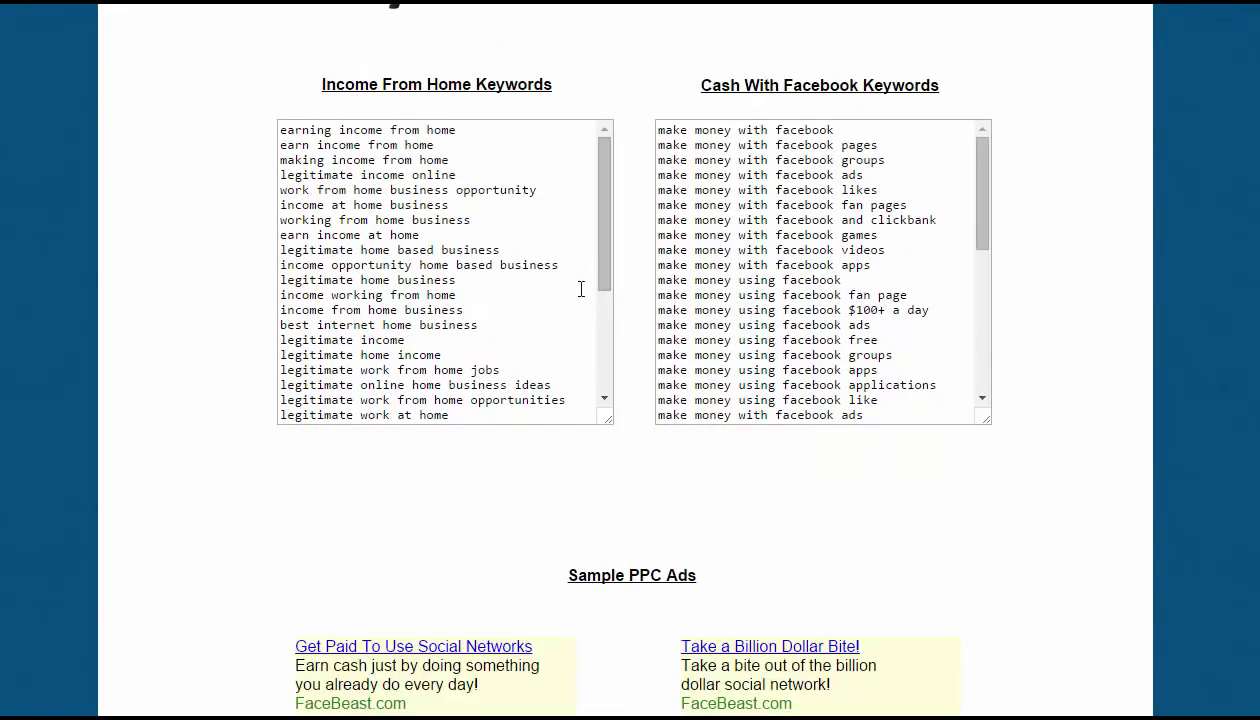
mouse_move(610, 190)
left_mouse_down()
mouse_move(630, 239)
mouse_move(635, 337)
mouse_move(612, 185)
left_mouse_up()
left_click_drag(978, 185, 1052, 309)
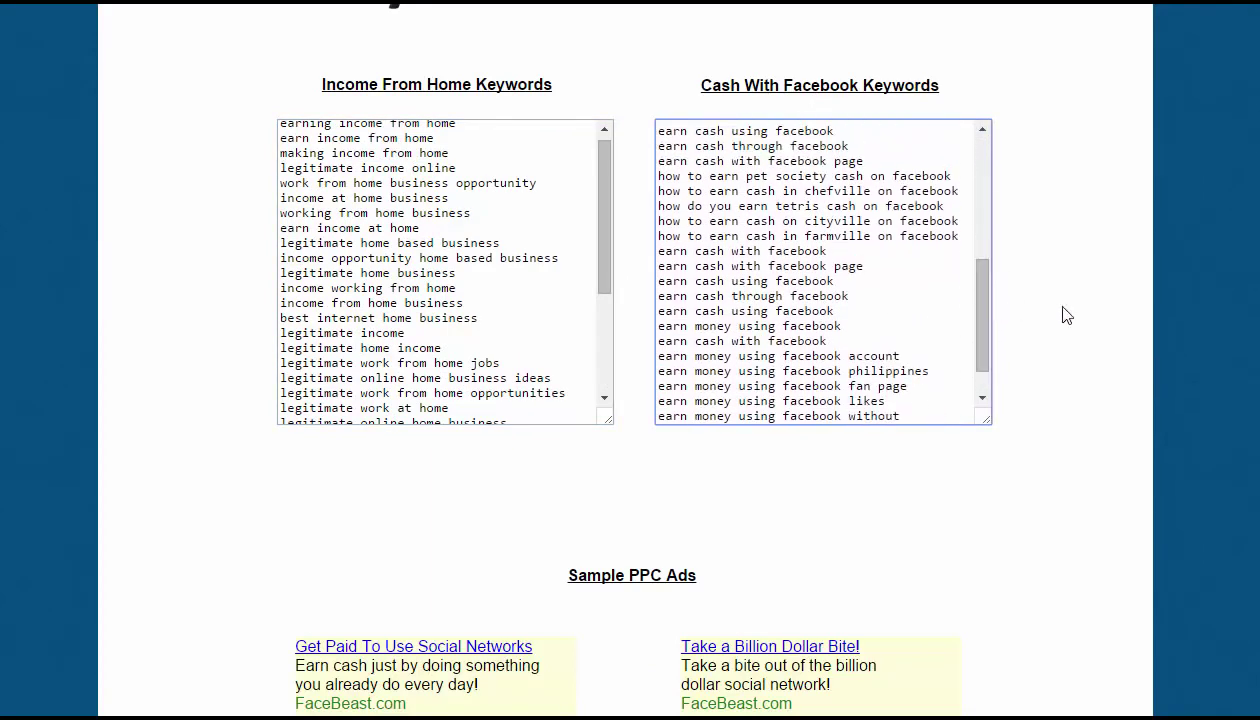
- Switch to the BidVertiser home page and review its advertiser and web publisher offers
scroll(1067, 315, "down", 1)
scroll(1067, 315, "up", 2)
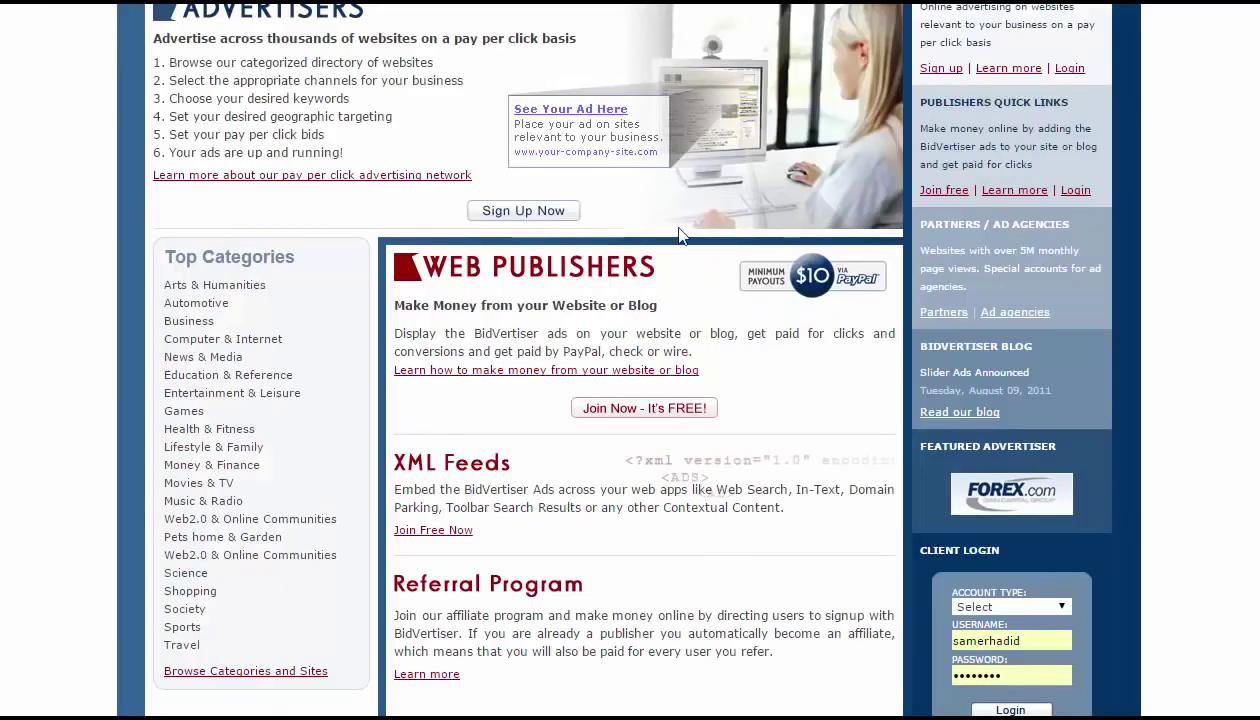
scroll(686, 272, "up", 1)
scroll(686, 272, "down", 2)
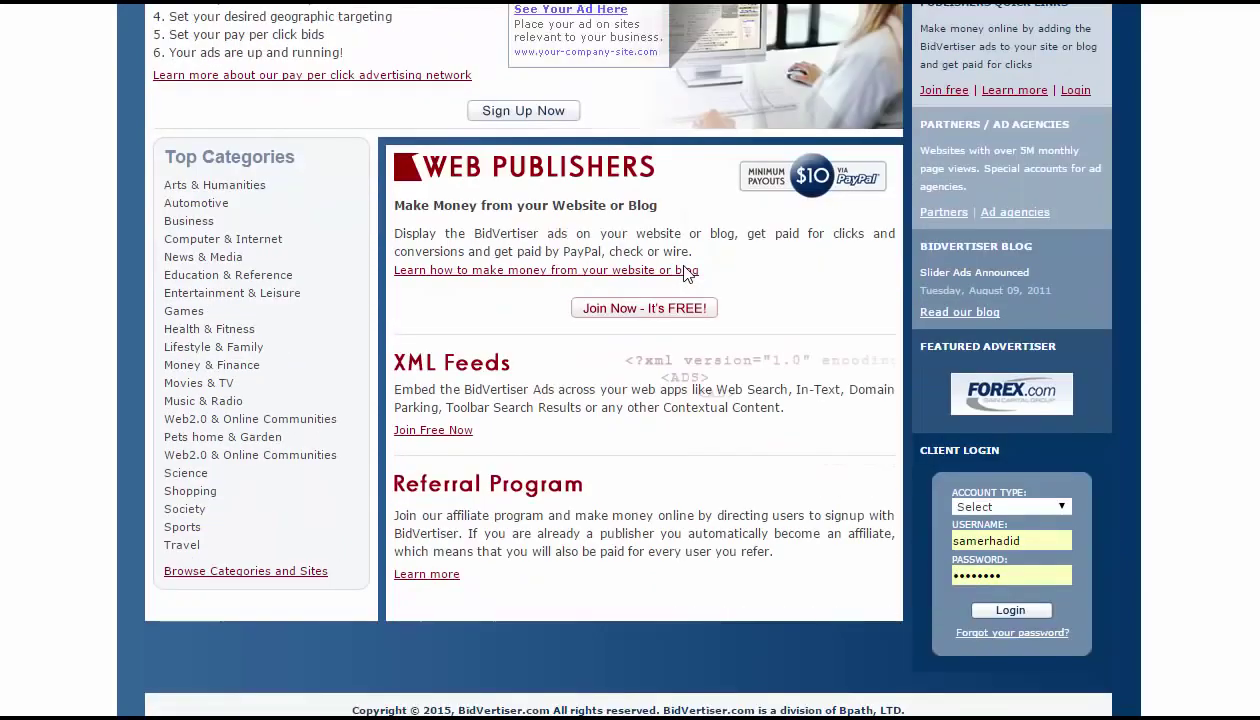
scroll(658, 345, "up", 1)
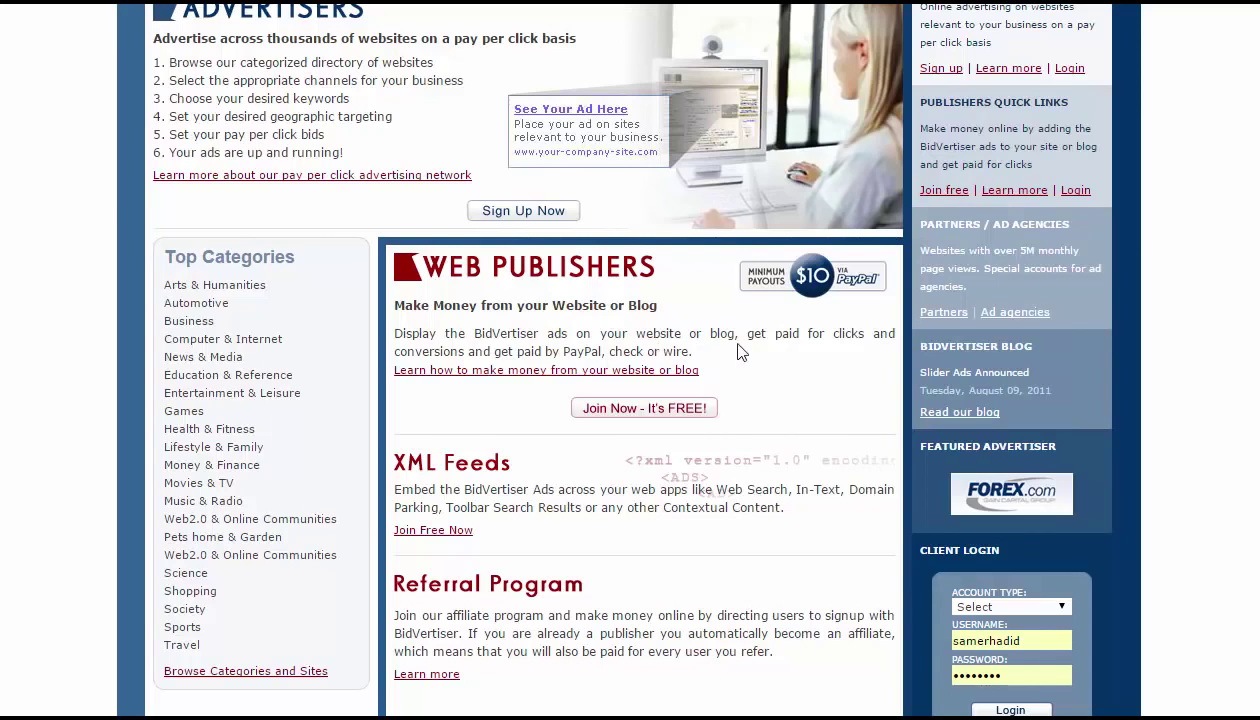
scroll(692, 351, "up", 2)
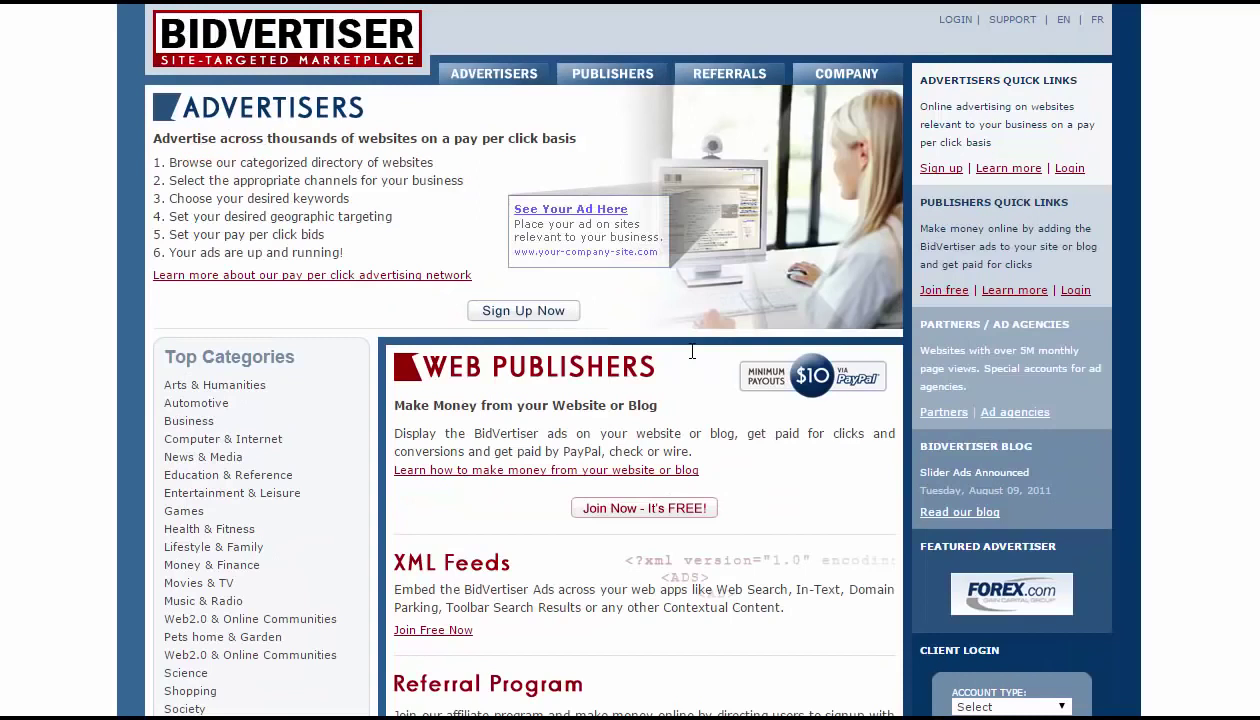
- Open the BidVertiser advertiser sign-up form and review its account creation fields
left_click(522, 312)
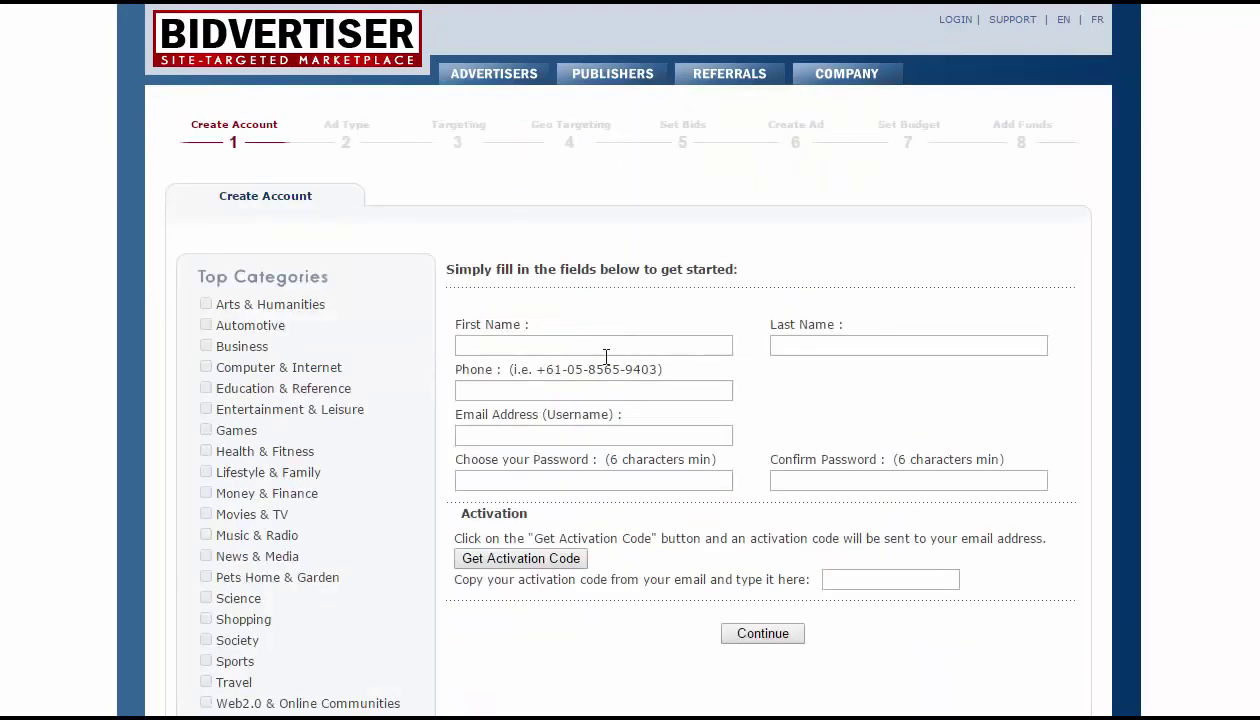
scroll(606, 360, "down", 2)
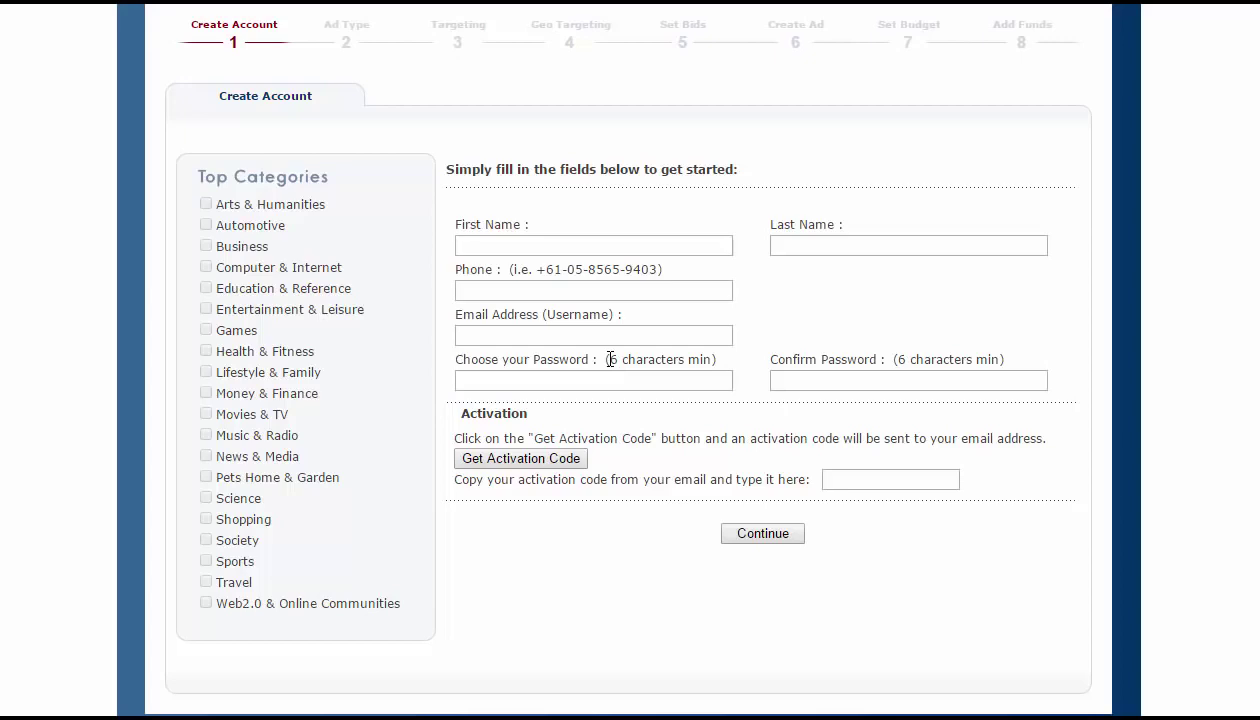
scroll(610, 362, "up", 2)
scroll(610, 359, "down", 3)
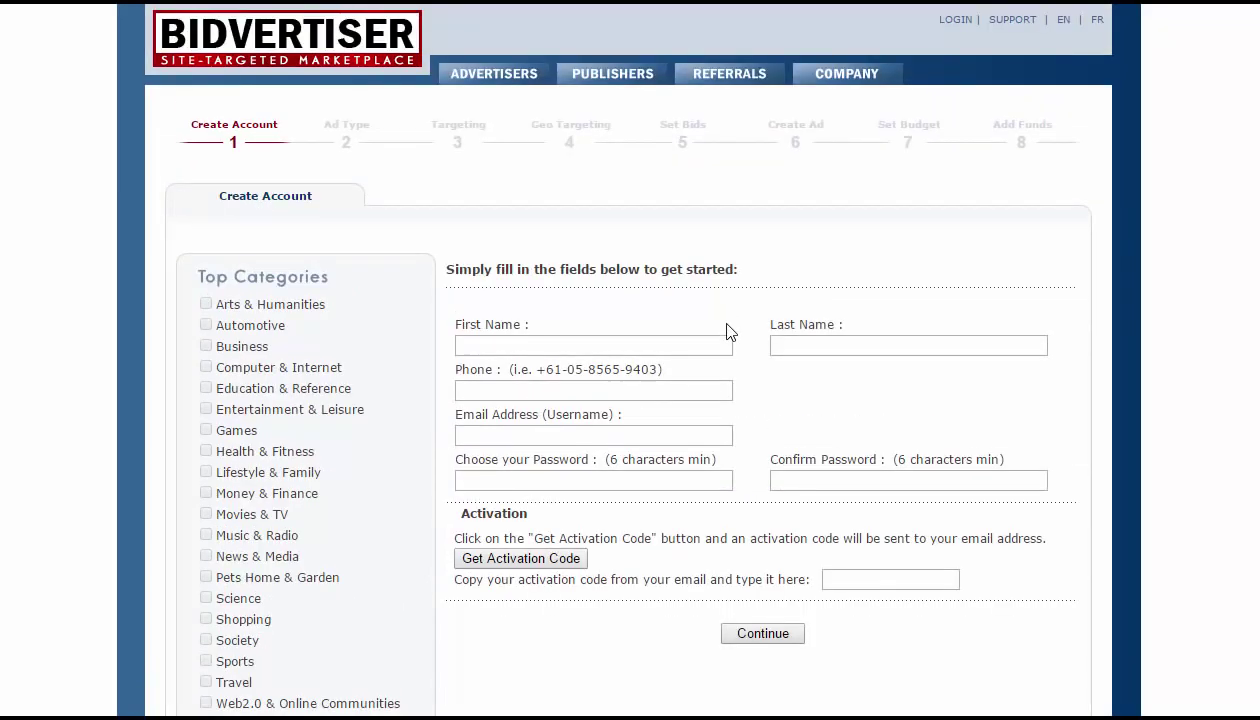
scroll(727, 332, "down", 1)
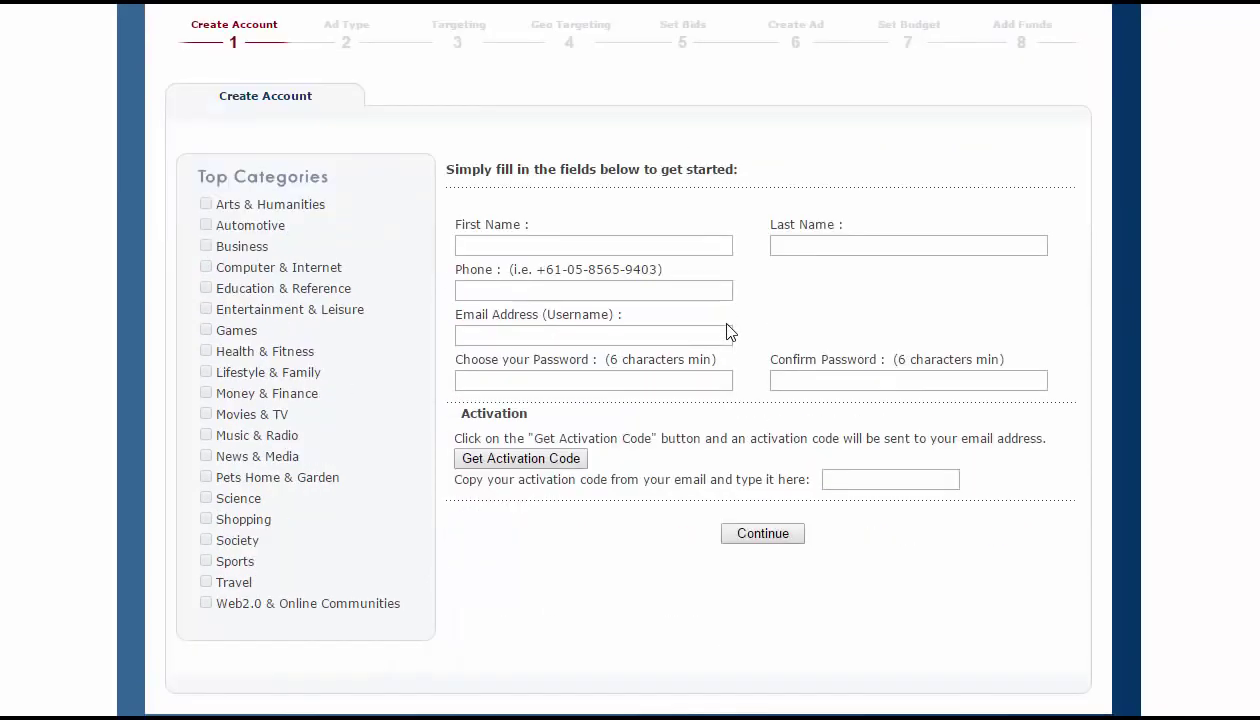
scroll(726, 338, "up", 1)
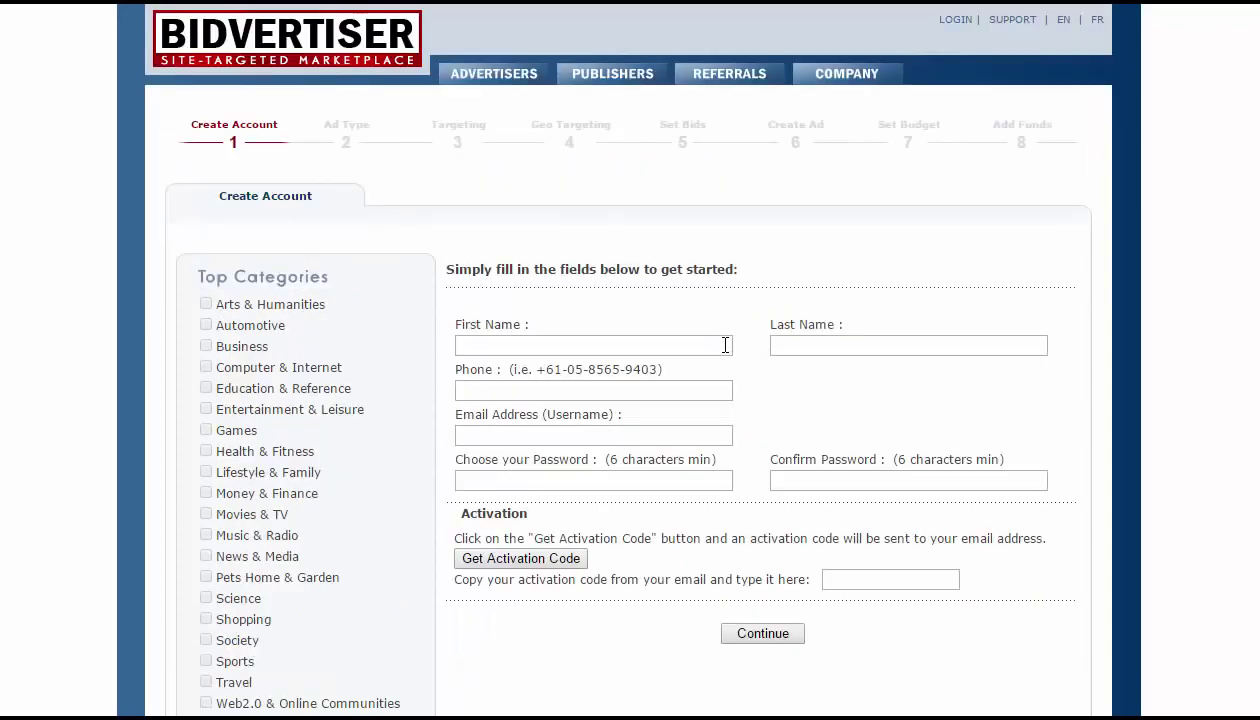
- Log in to BidVertiser with the Publisher account type and the prefilled credentials, entering the security code from the image
left_click(955, 22)
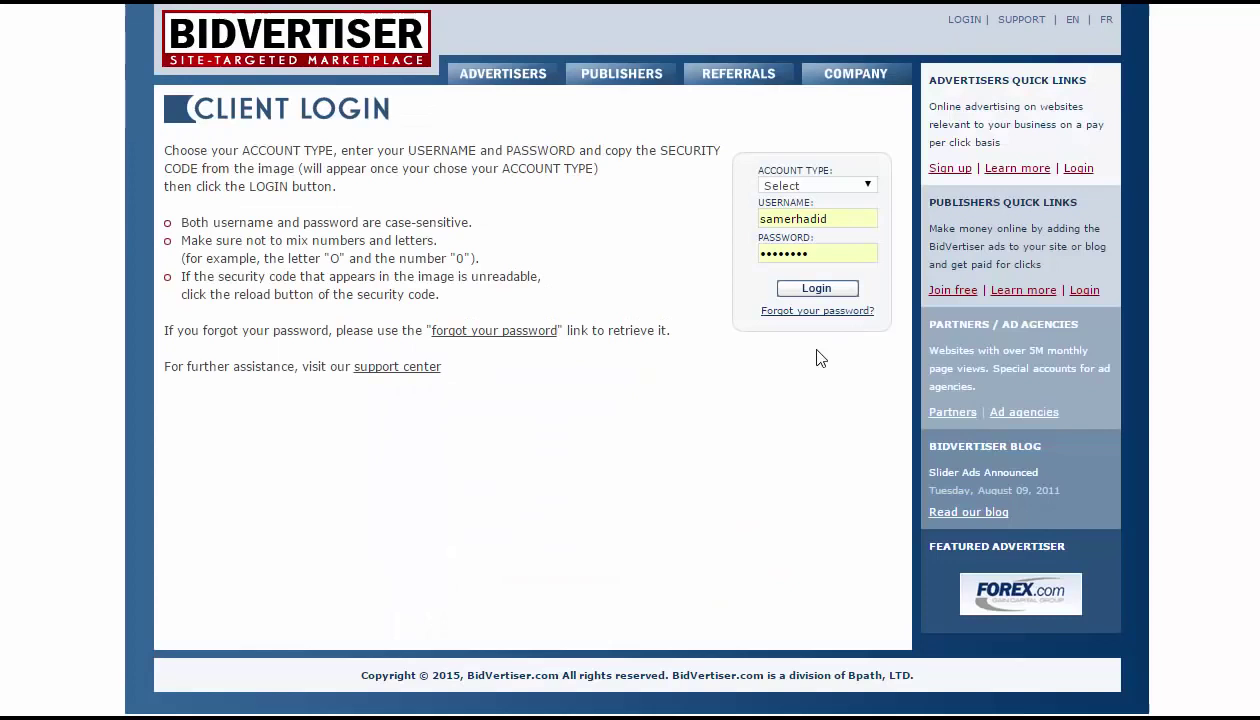
left_click(871, 189)
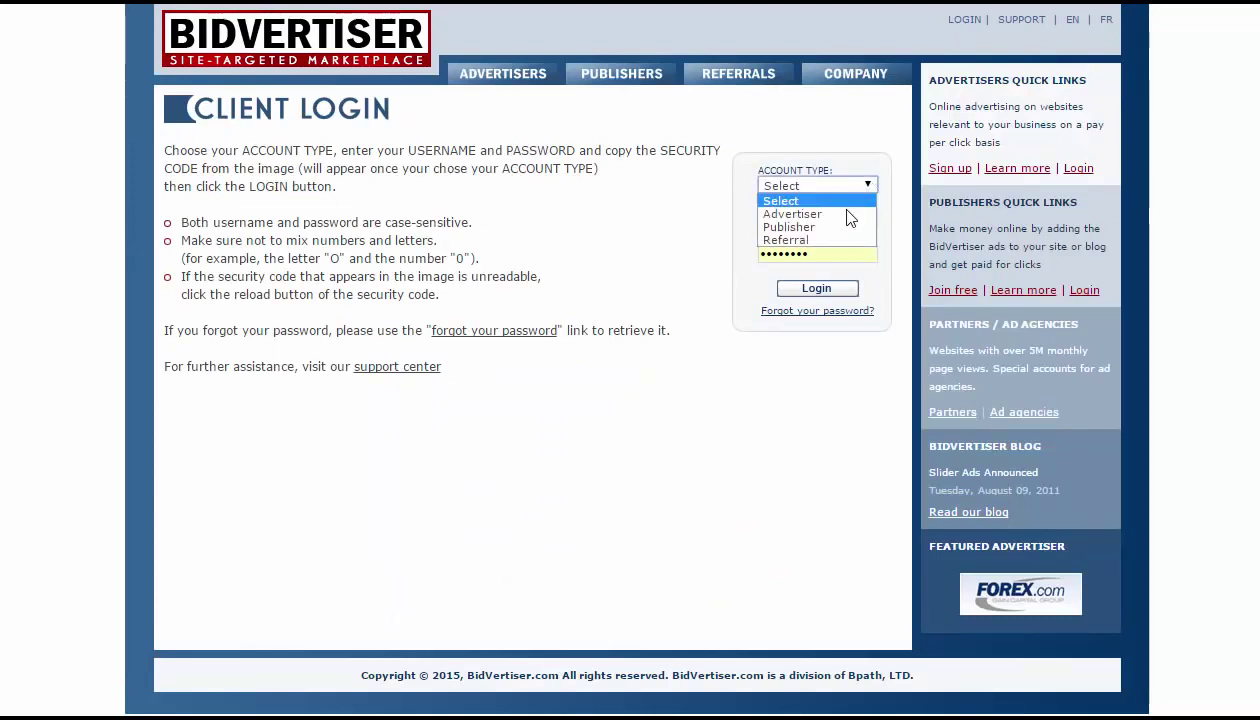
left_click(800, 227)
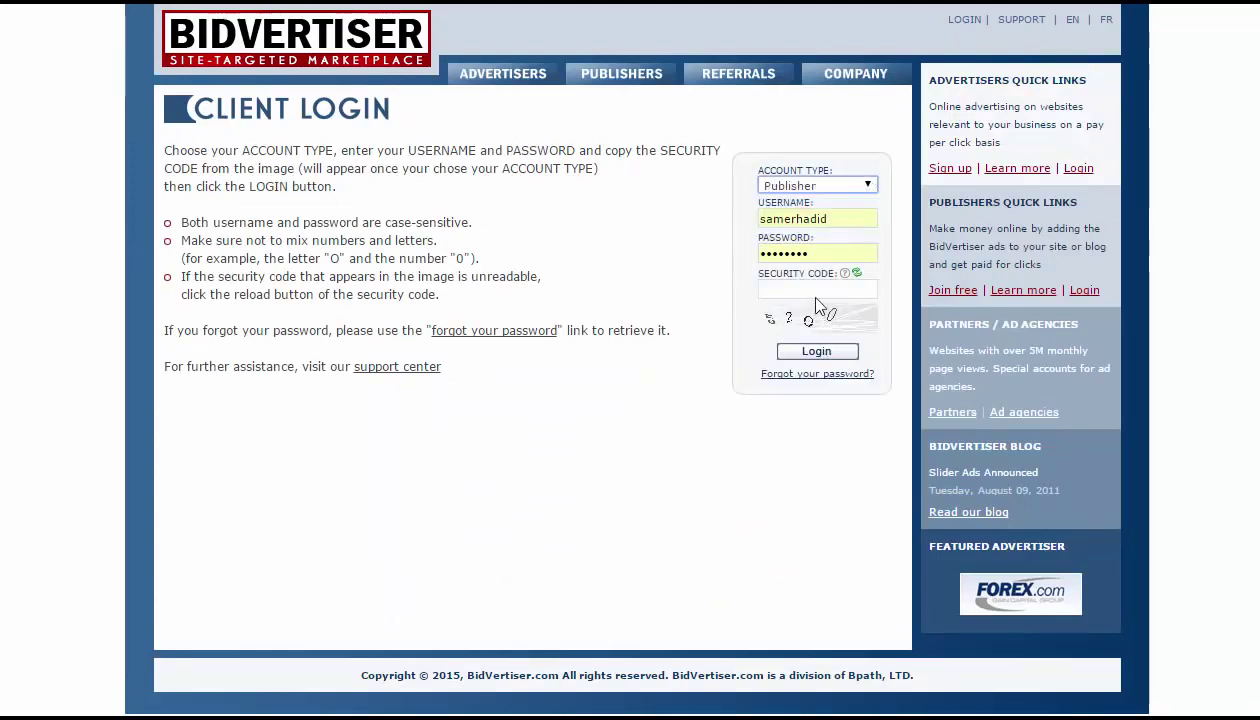
left_click(802, 290)
type("52")
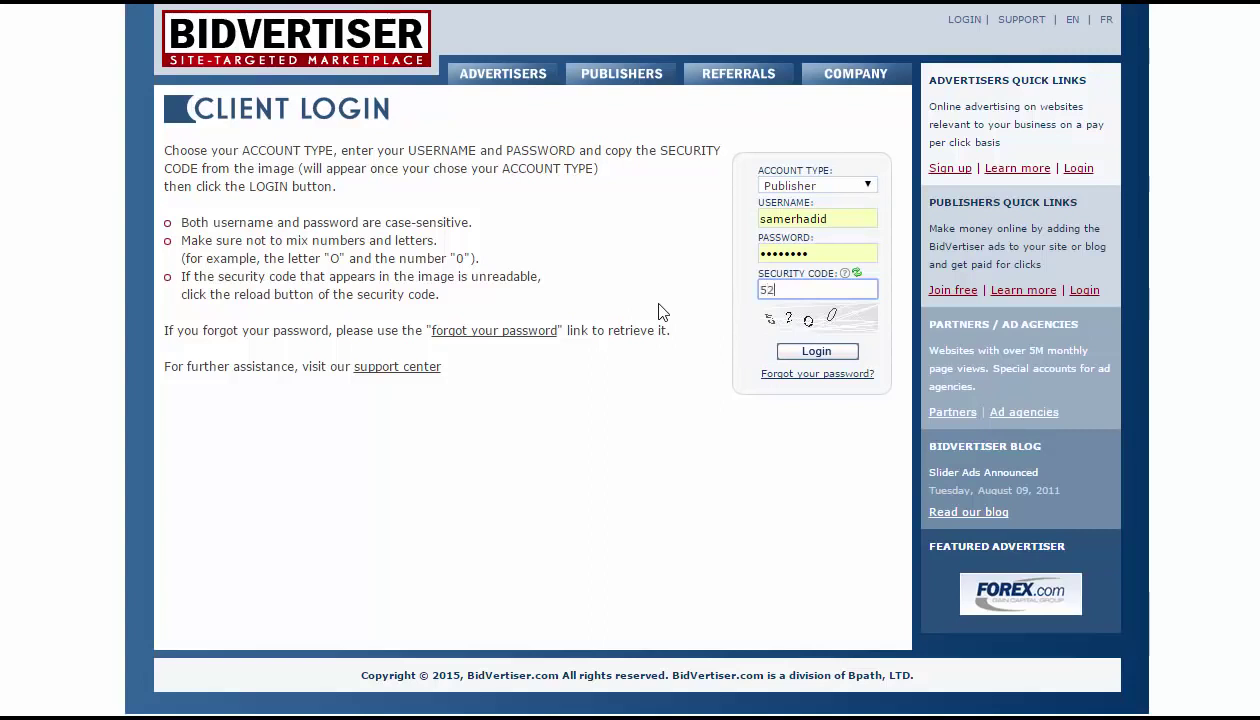
type("00")
left_click(814, 354)
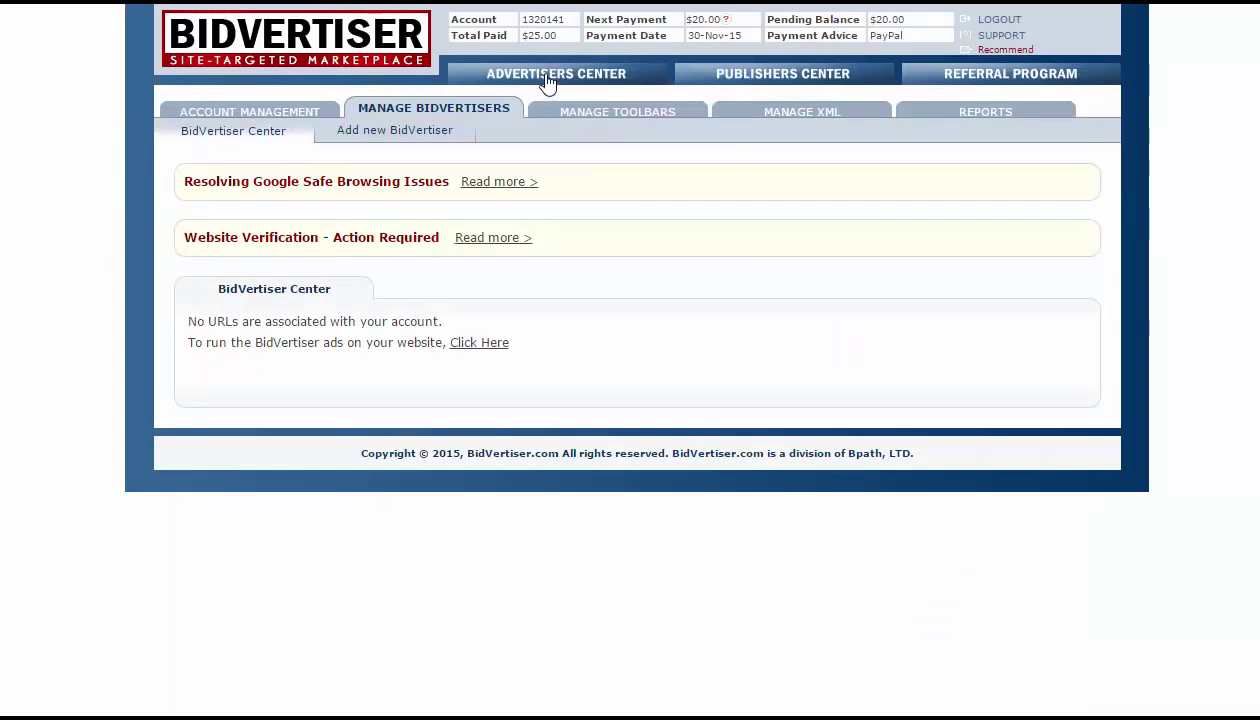
- Start a new traditional text ad from the advertisers center and bring up its category targeting list
left_click(547, 78)
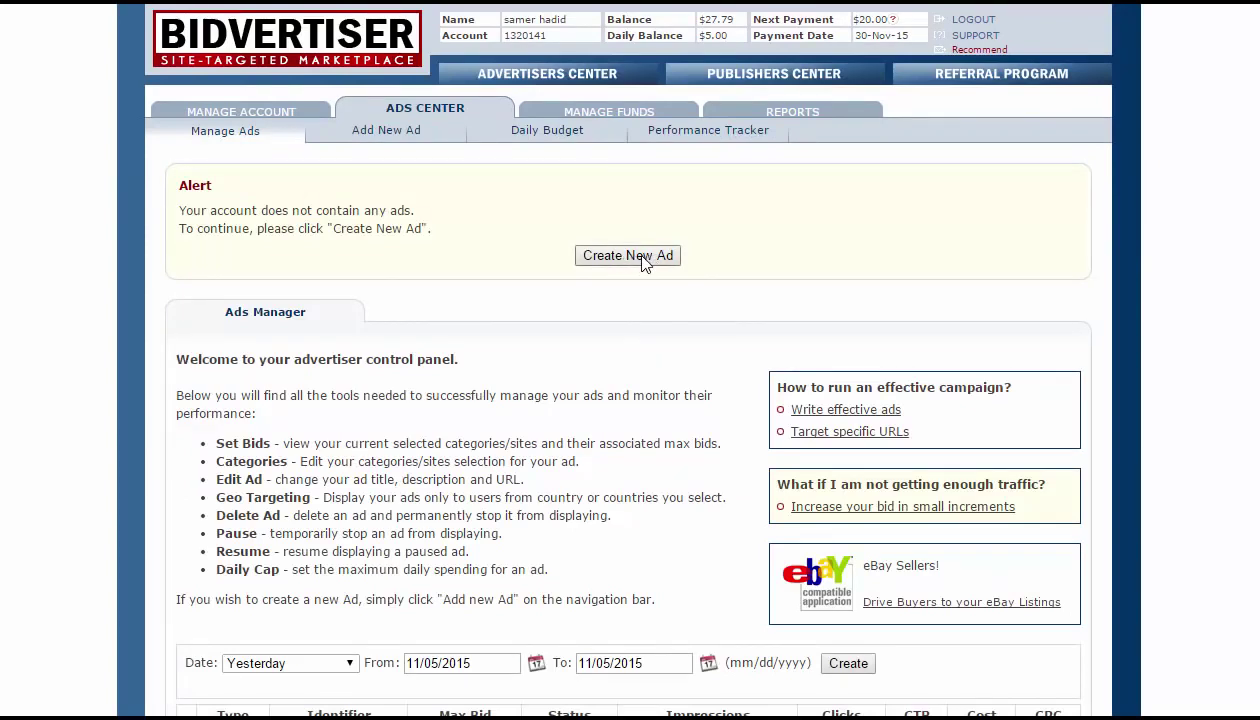
left_click(643, 258)
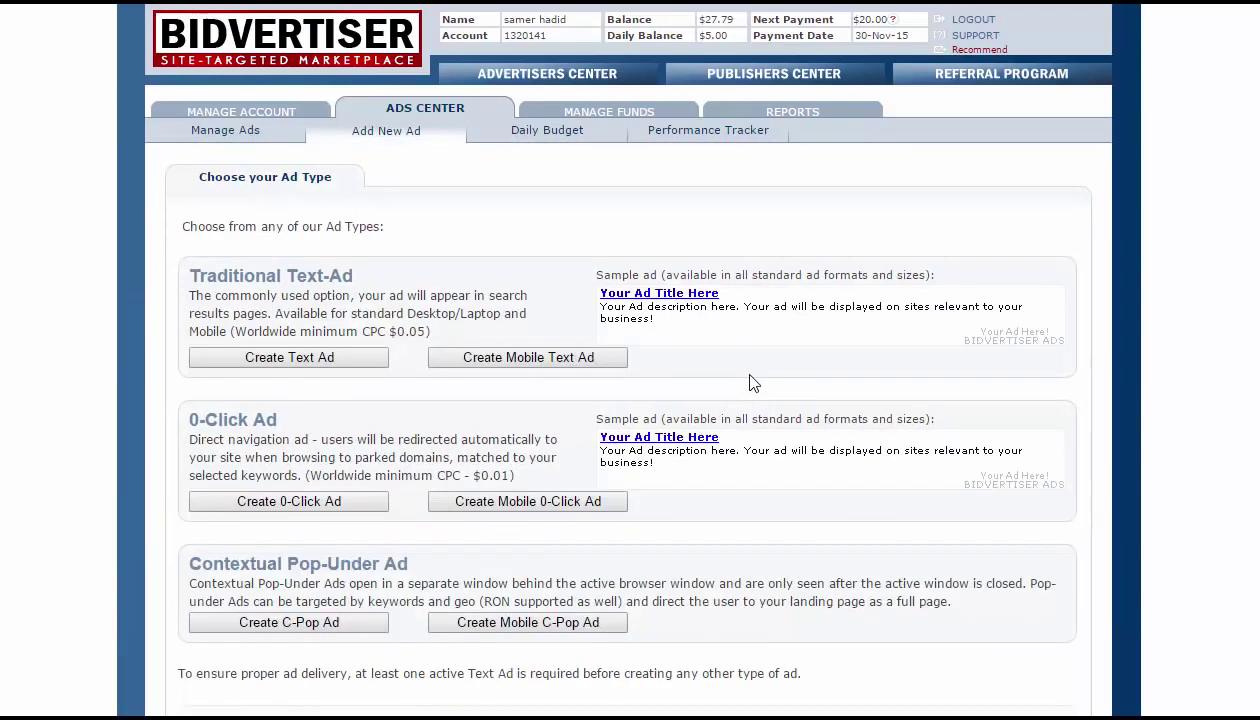
scroll(752, 383, "down", 1)
scroll(752, 383, "down", 1)
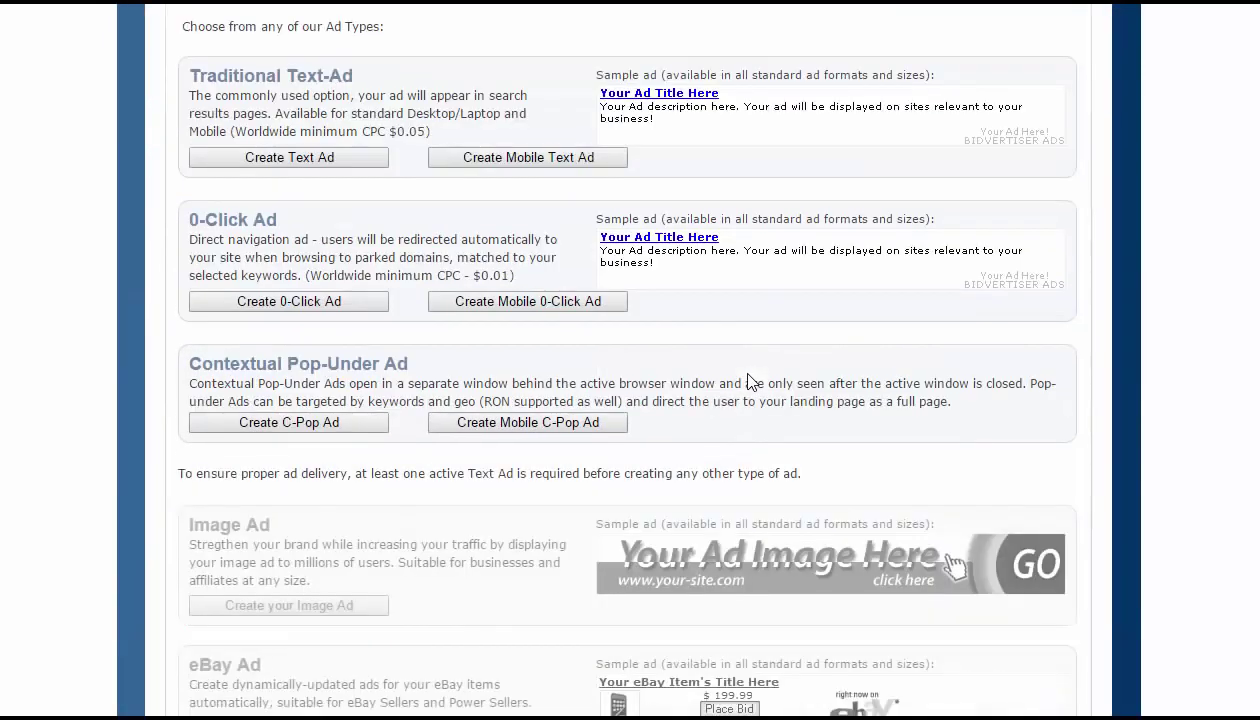
left_click(286, 160)
scroll(555, 366, "down", 2)
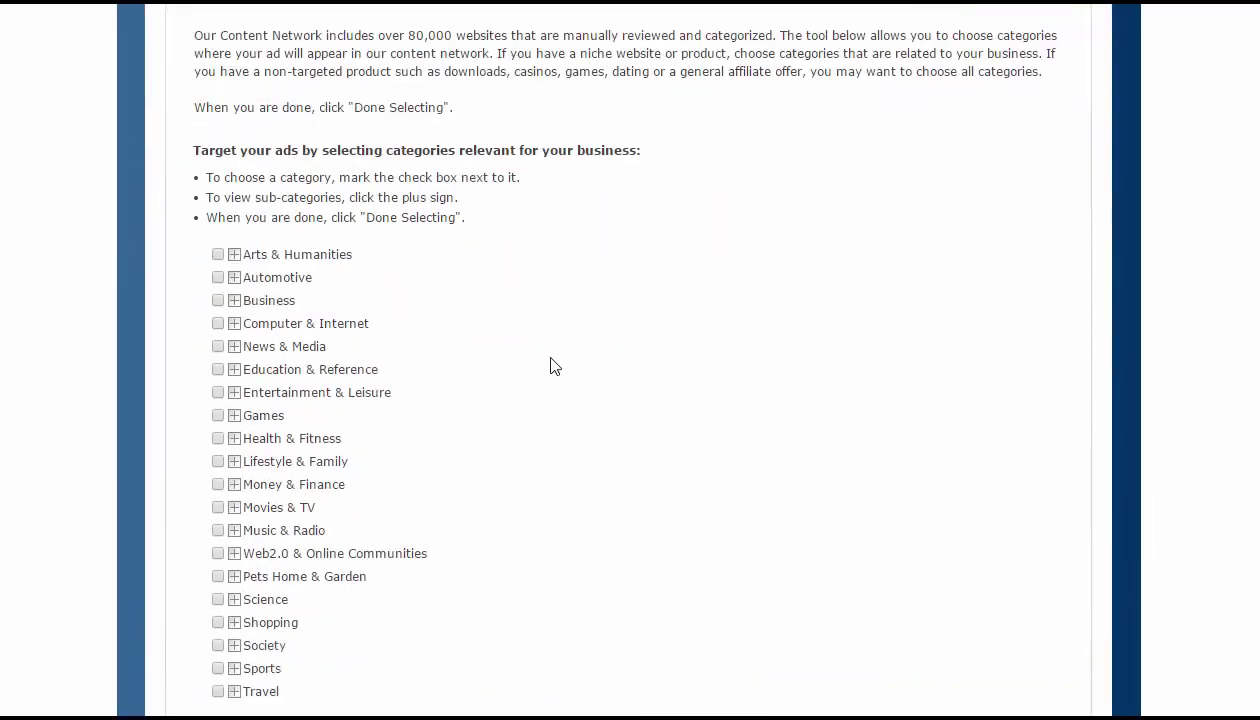
- Target the ad at the Business and Money & Finance categories and finish the category selection
scroll(555, 366, "down", 1)
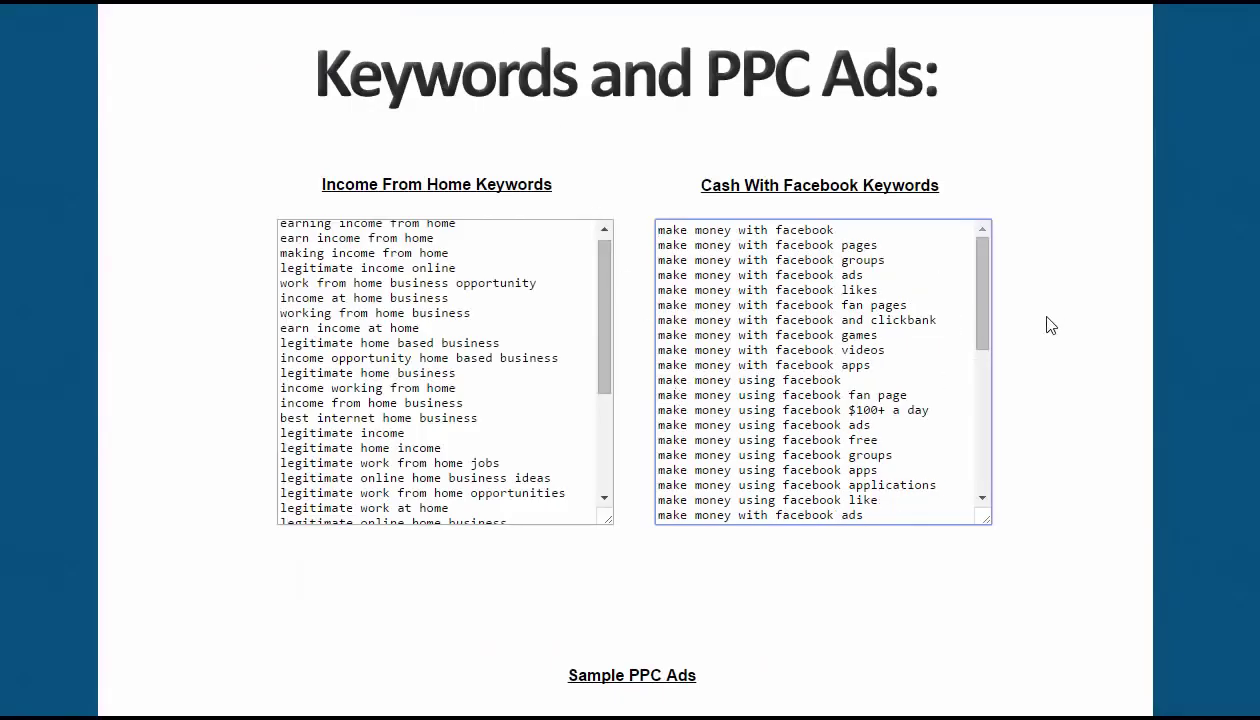
scroll(1052, 301, "down", 1)
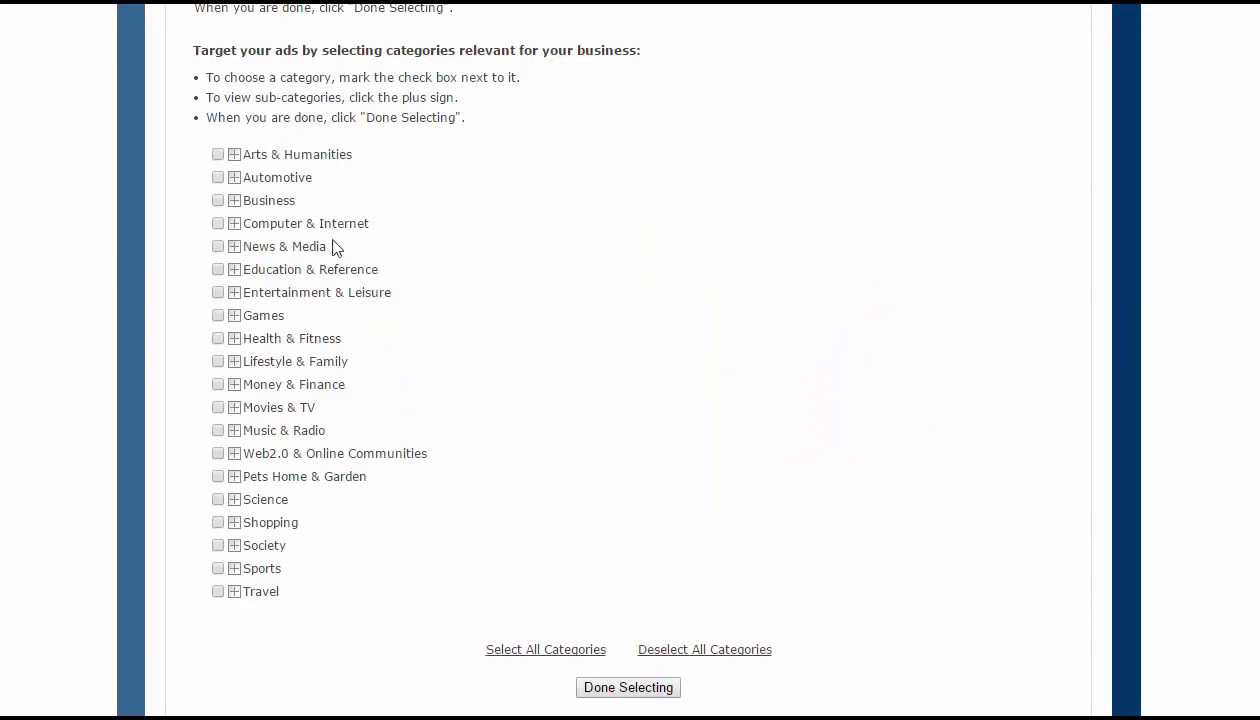
left_click(217, 201)
left_click(218, 384)
scroll(327, 390, "down", 1)
scroll(360, 400, "up", 1)
scroll(420, 410, "down", 1)
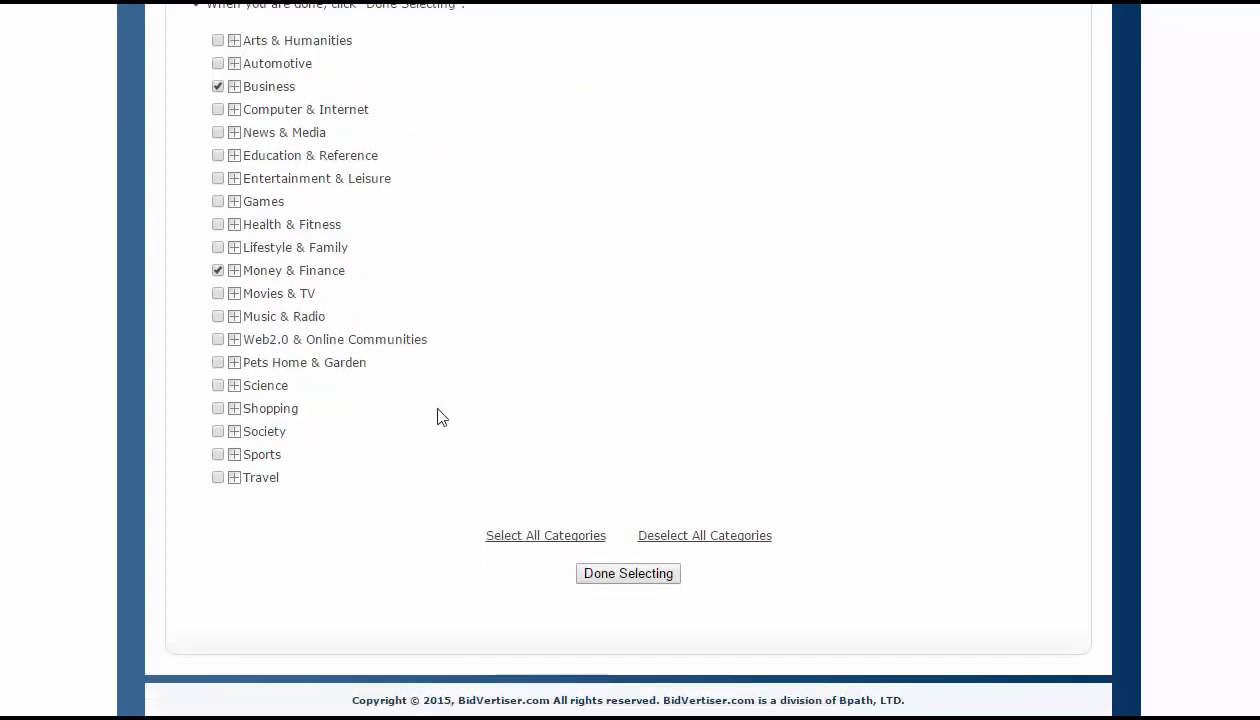
left_click(620, 576)
- Copy all Income From Home keywords from the Keywords and PPC Ads page into the ad's keywords list, ending with a new line
scroll(600, 330, "down", 3)
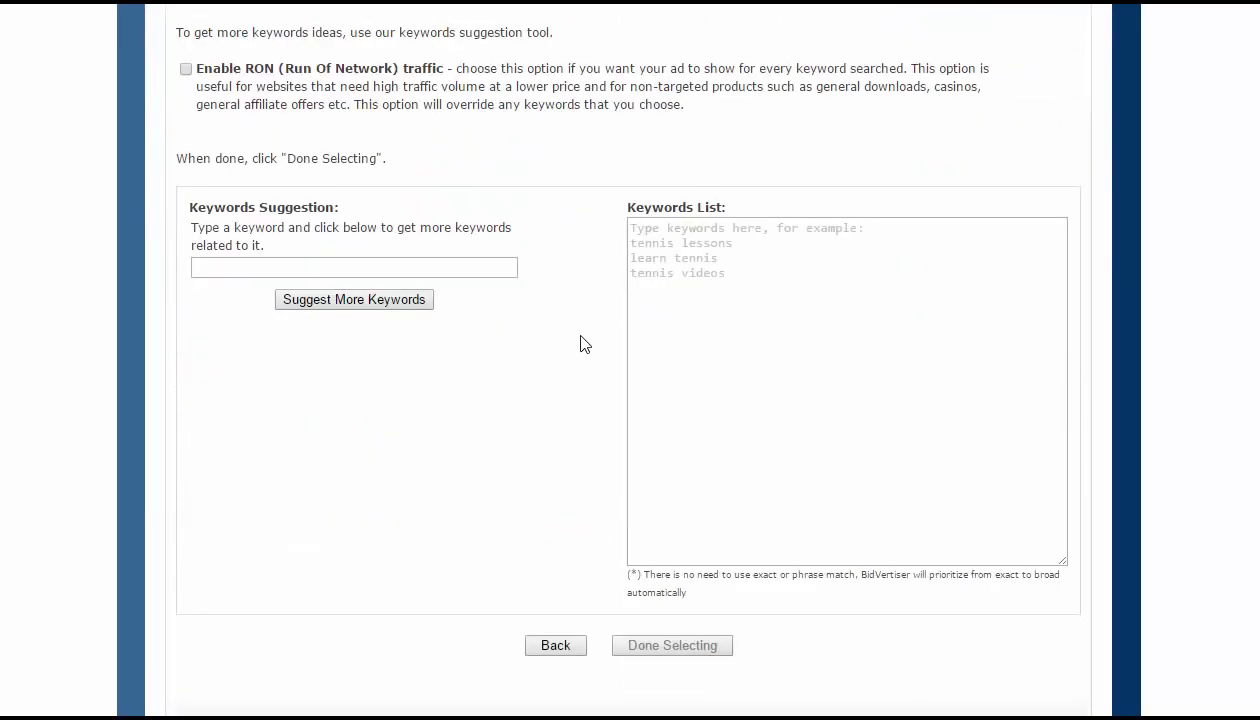
left_click(709, 426)
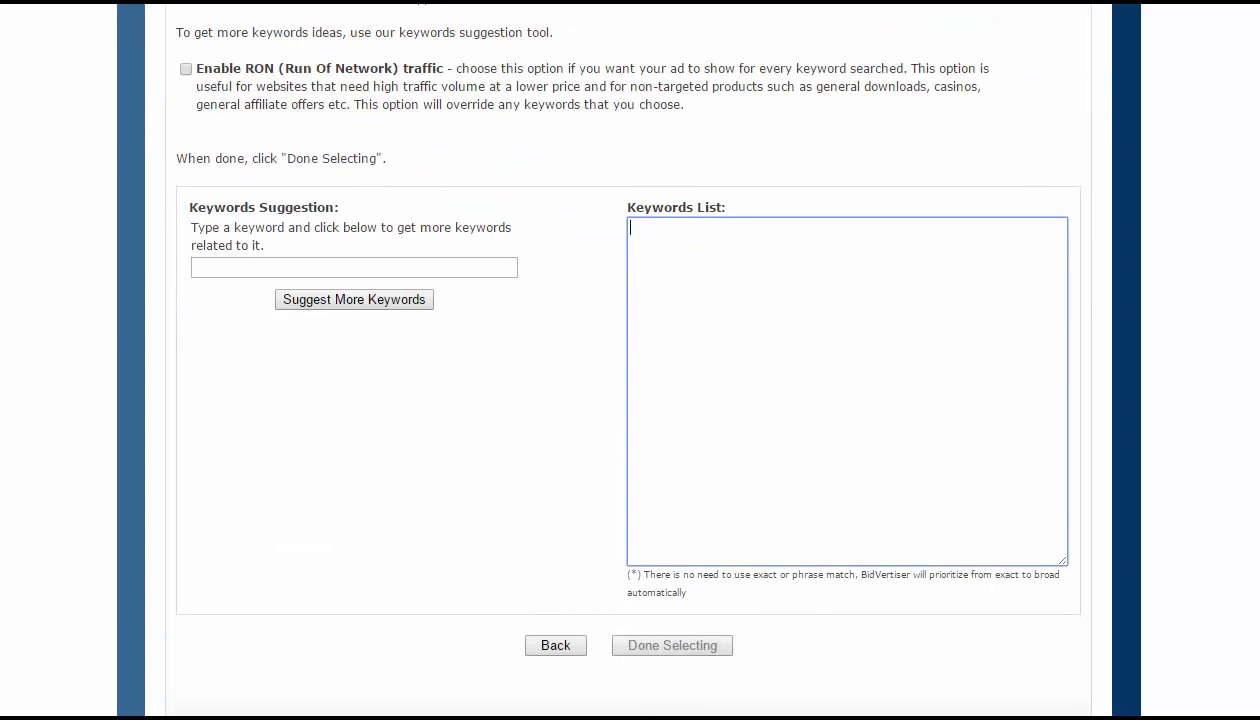
key("ctrl+Tab")
left_click(502, 357)
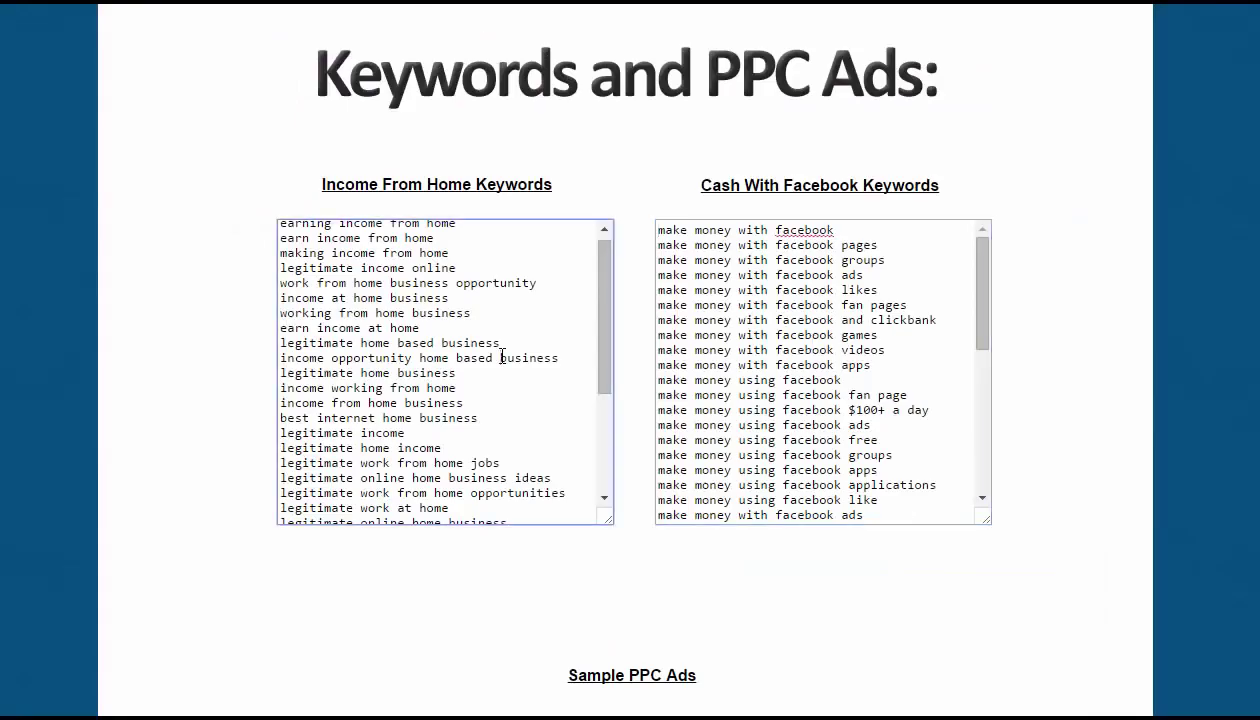
key("ctrl+a")
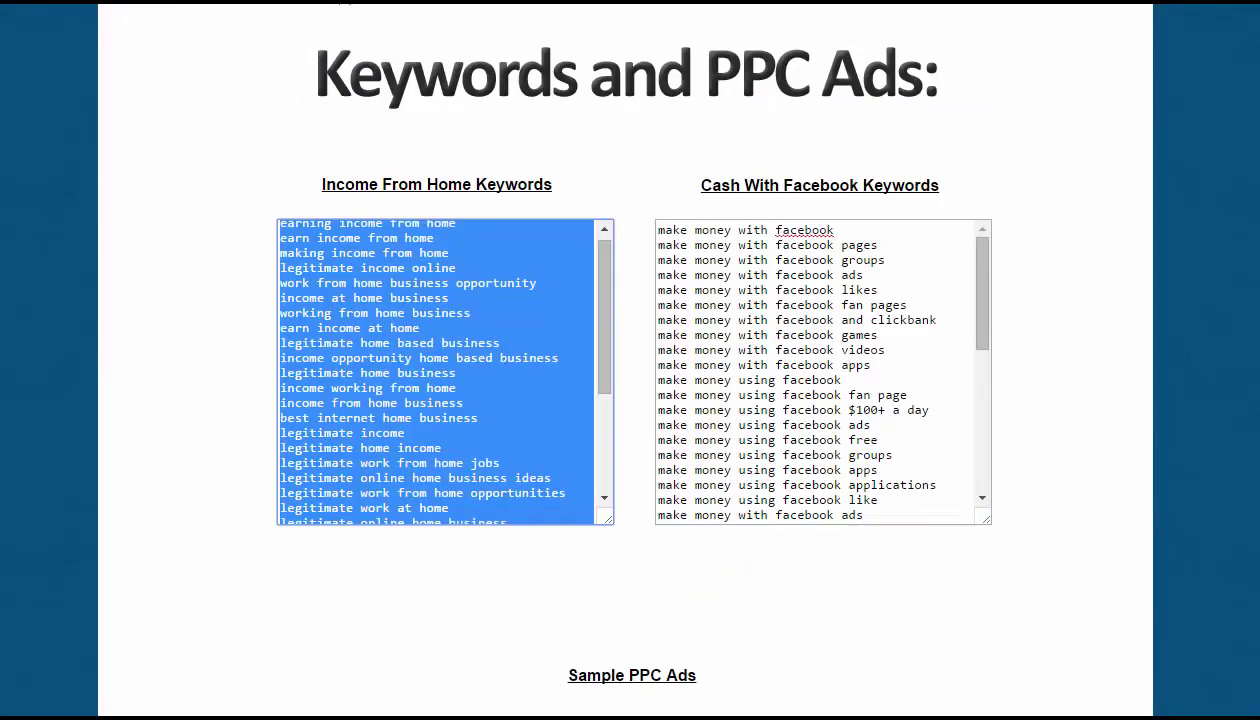
key("ctrl+Tab")
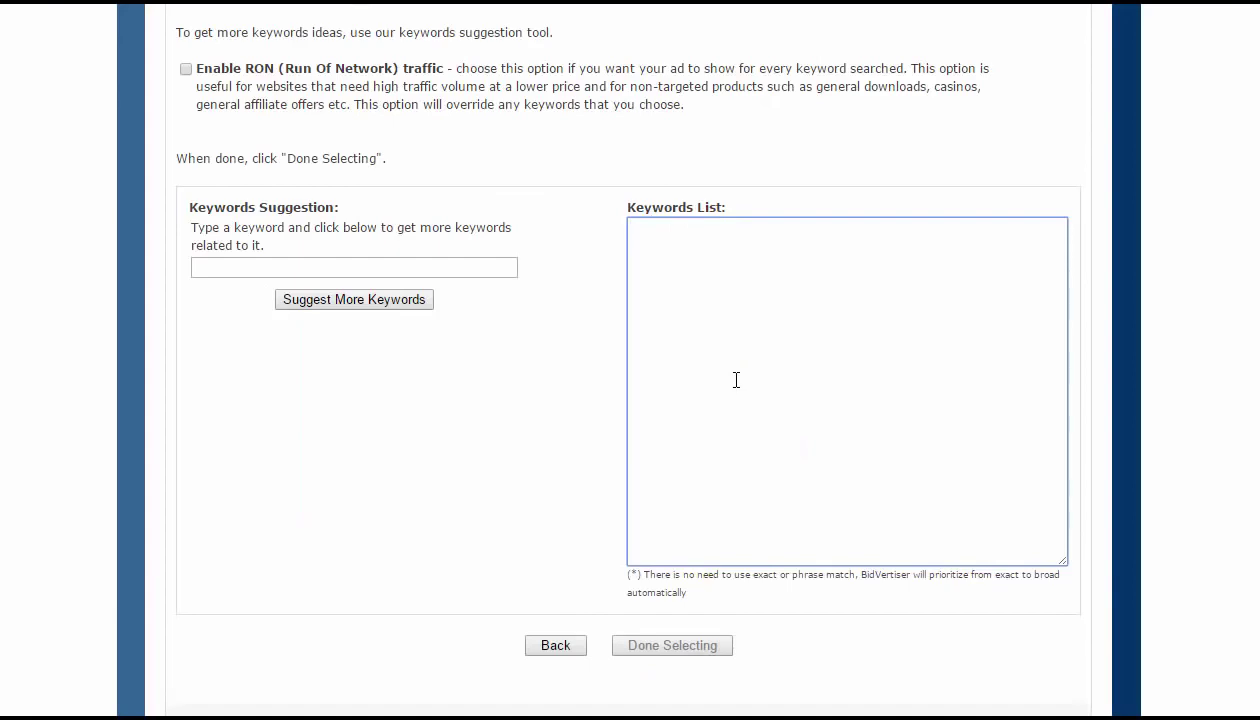
key("ctrl+v")
key("Return")
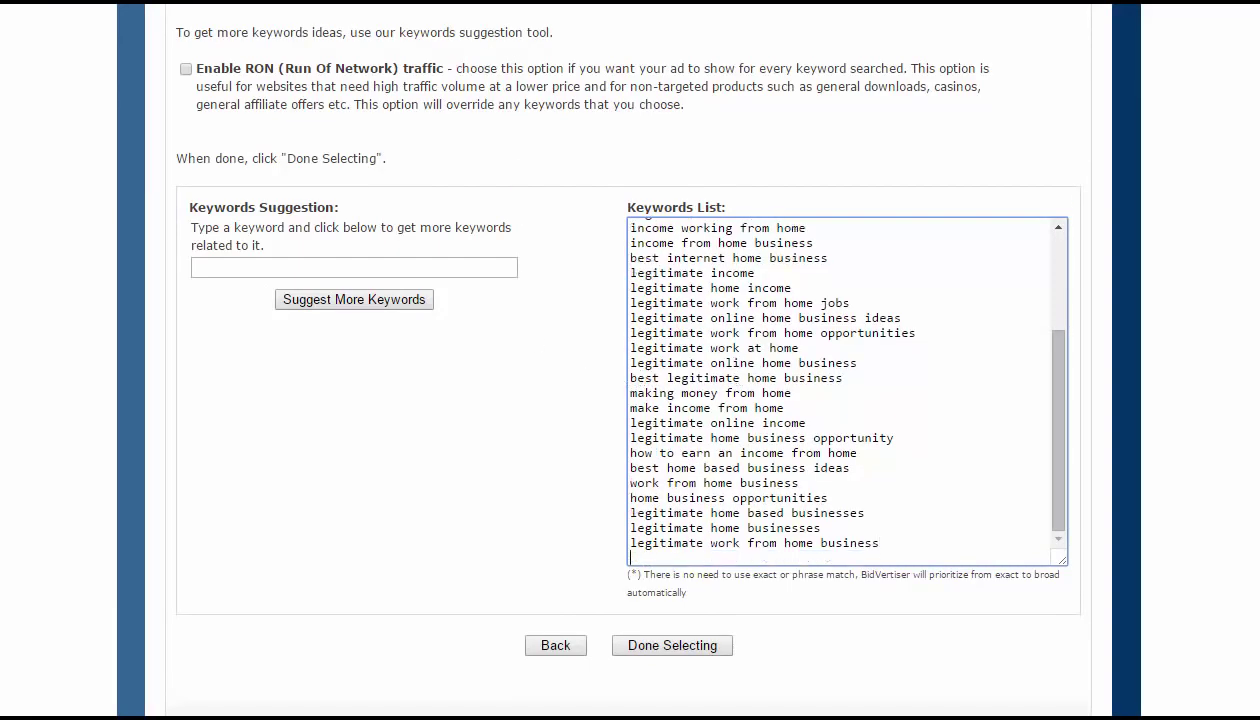
- Append all Cash With Facebook keywords from the affiliate page to the keywords list and finish the keyword selection
key("ctrl+Tab")
left_click(779, 413)
key("ctrl+a")
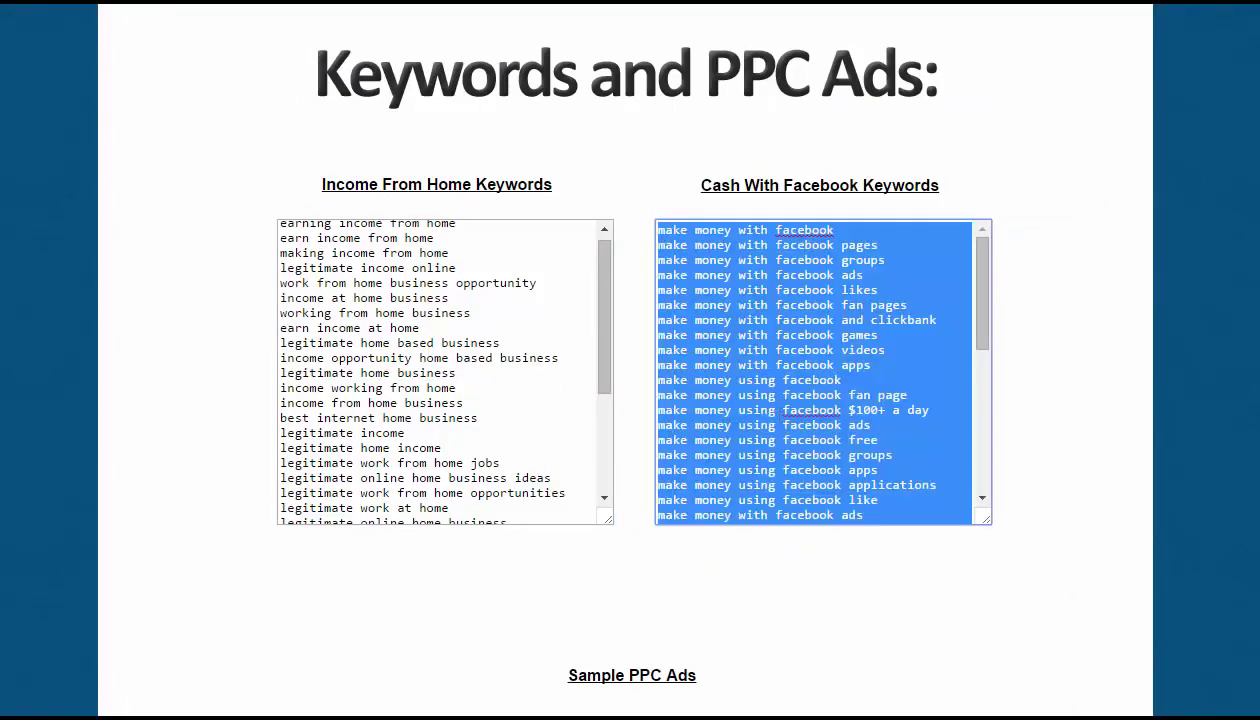
key("ctrl+Tab")
key("ctrl+v")
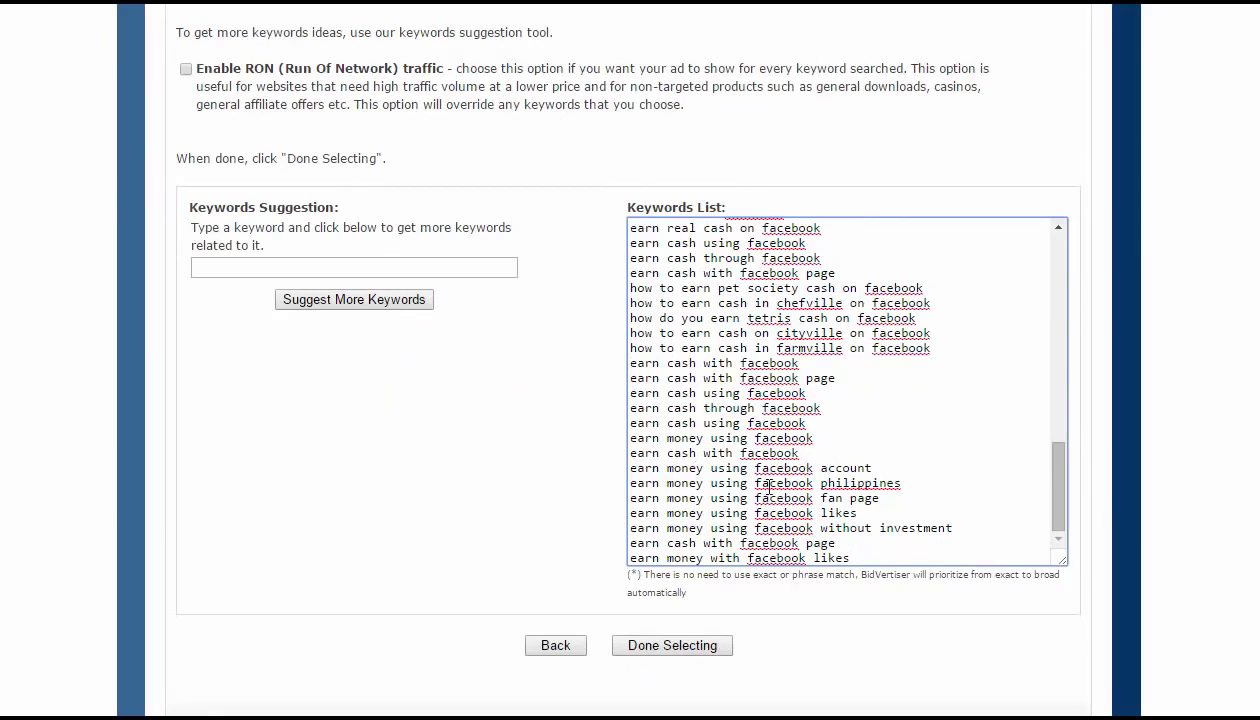
scroll(765, 560, "down", 1)
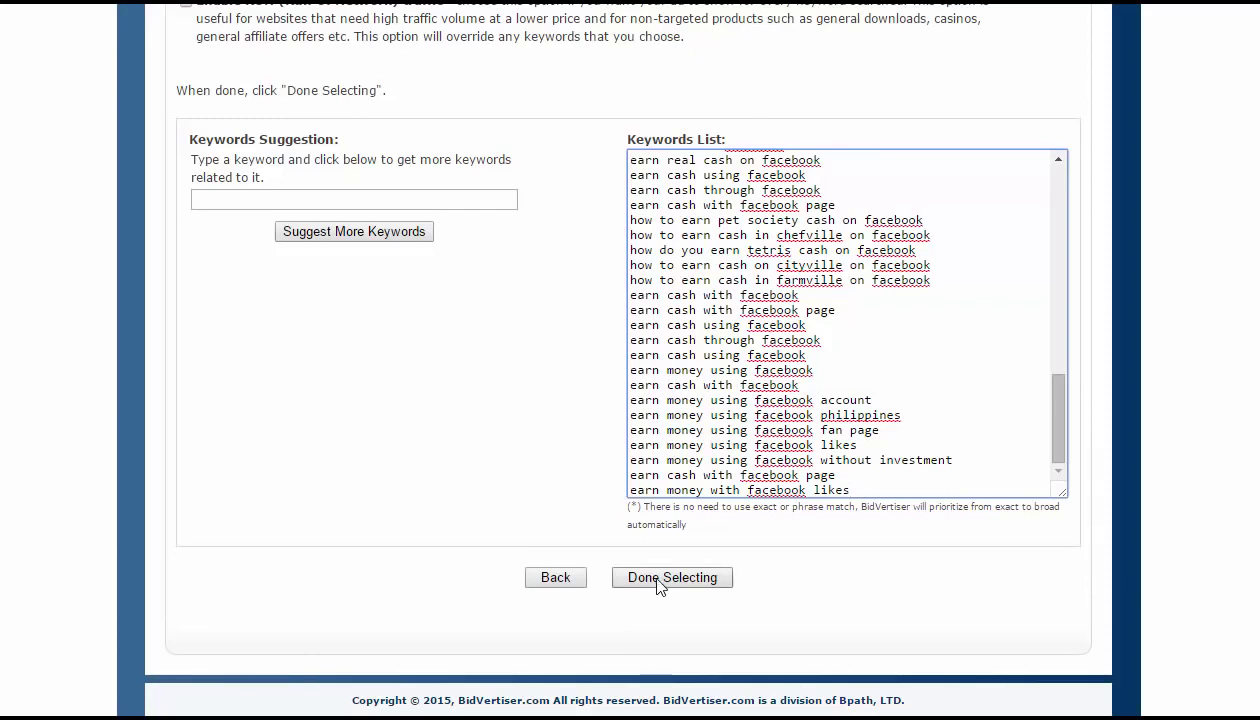
left_click(686, 585)
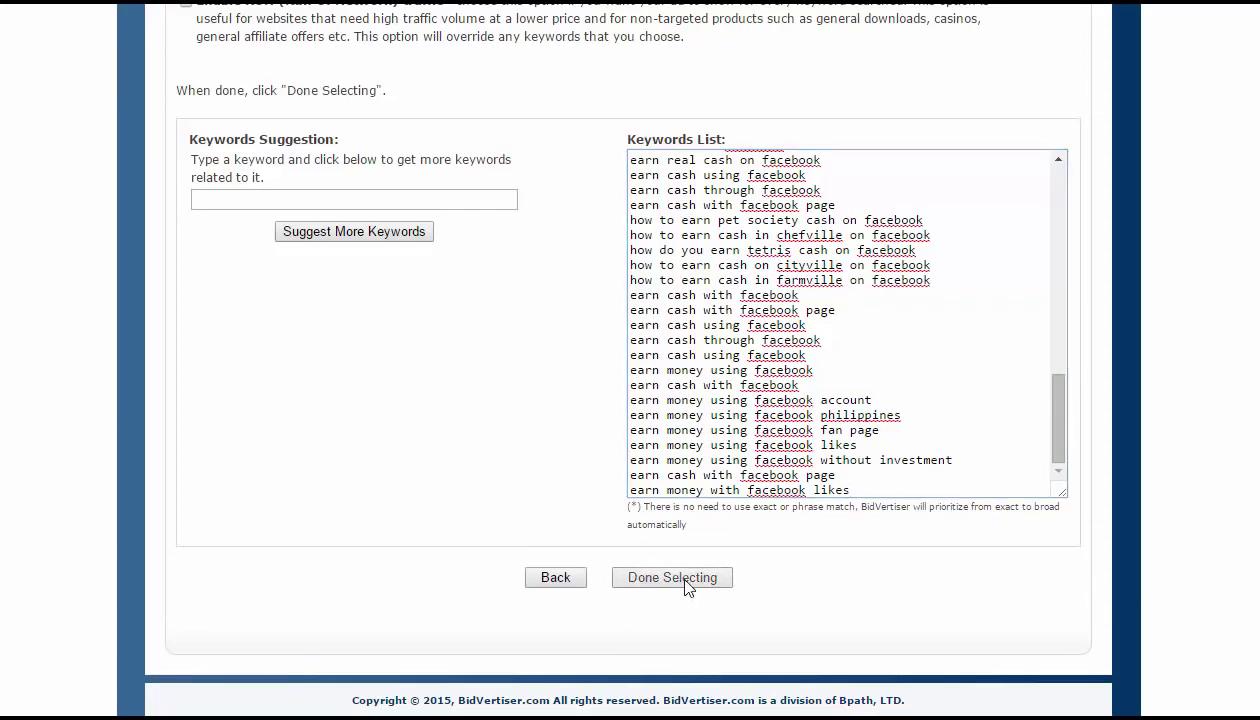
- Geo-target the ad to the United States and continue to the bid settings
scroll(492, 366, "down", 1)
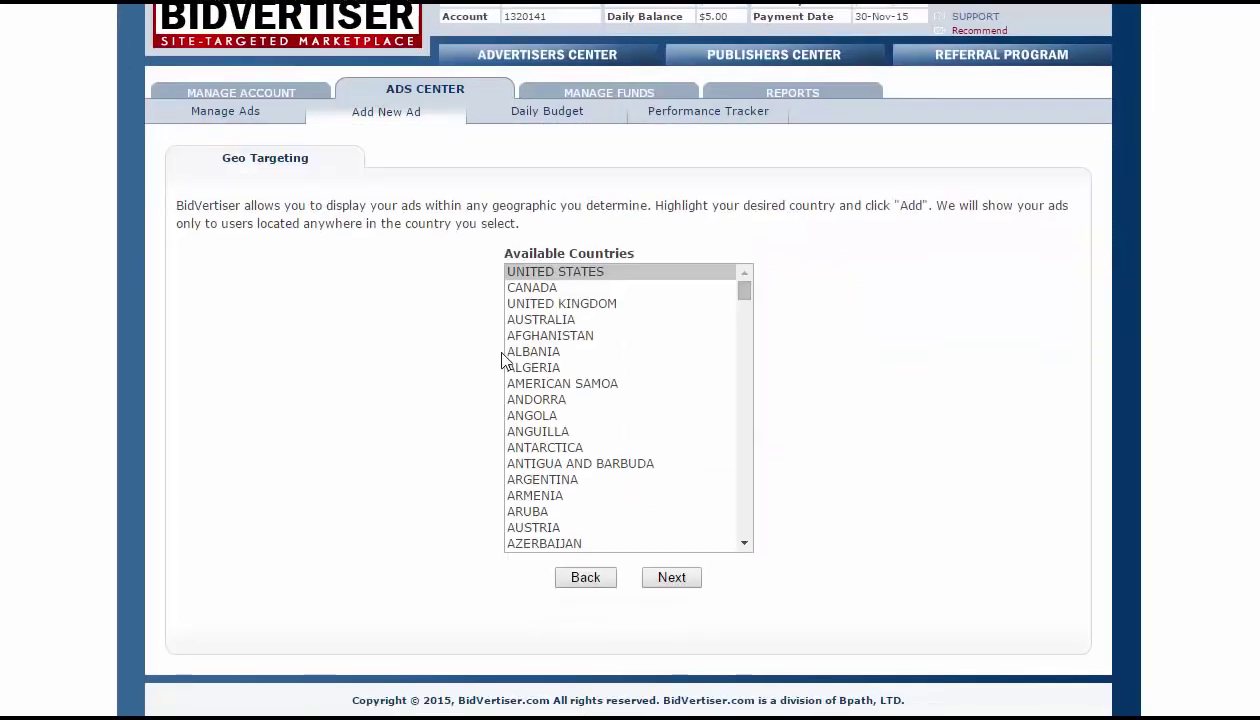
left_click(549, 275)
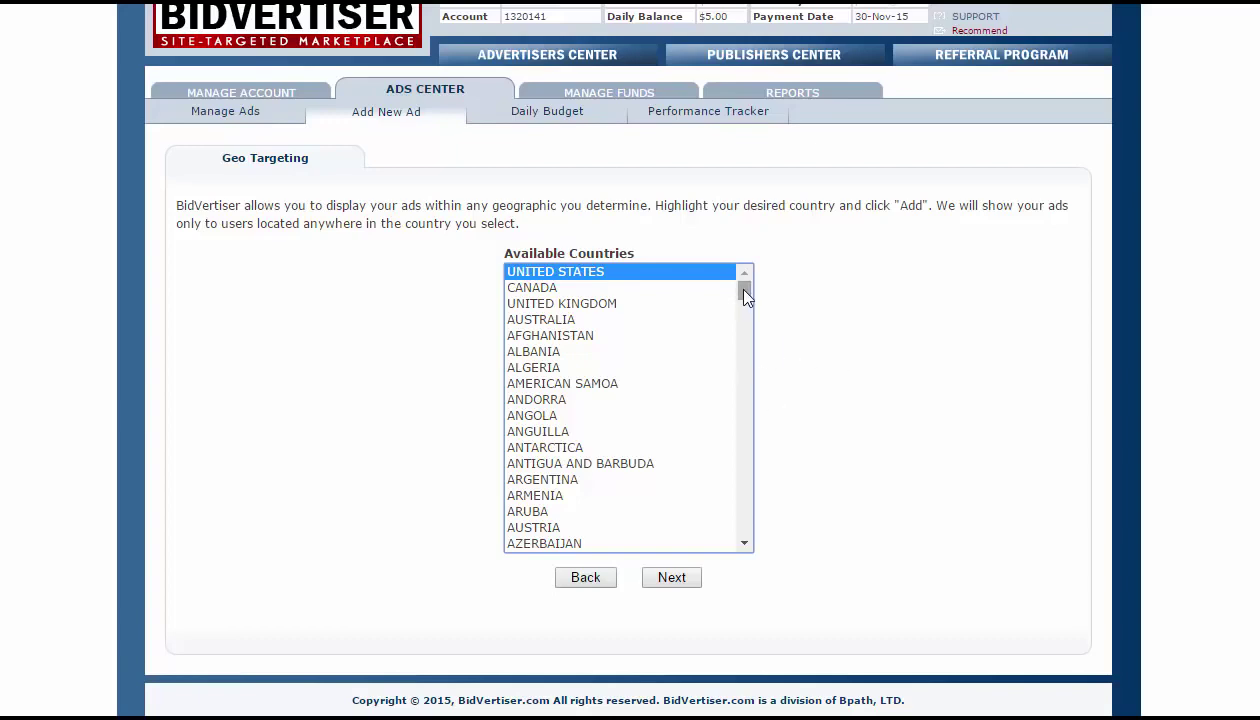
mouse_move(744, 292)
left_mouse_down()
mouse_move(742, 522)
mouse_move(741, 293)
left_mouse_up()
left_click(789, 467)
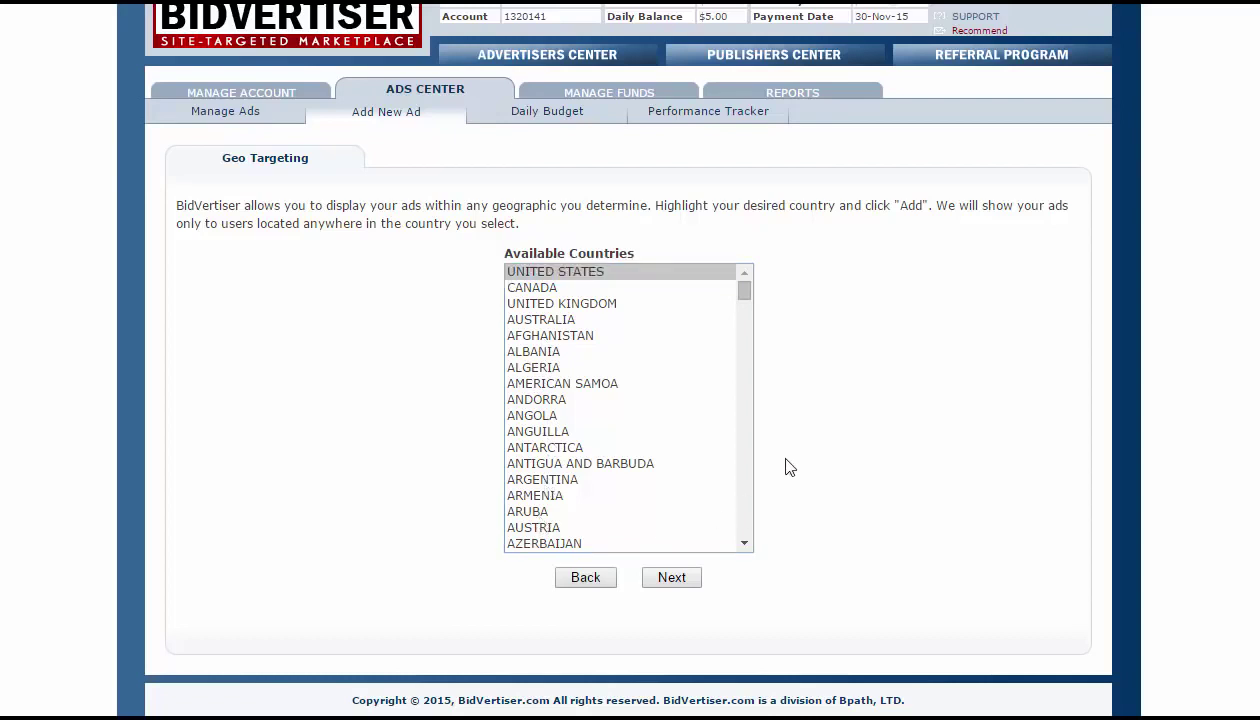
left_click(587, 274)
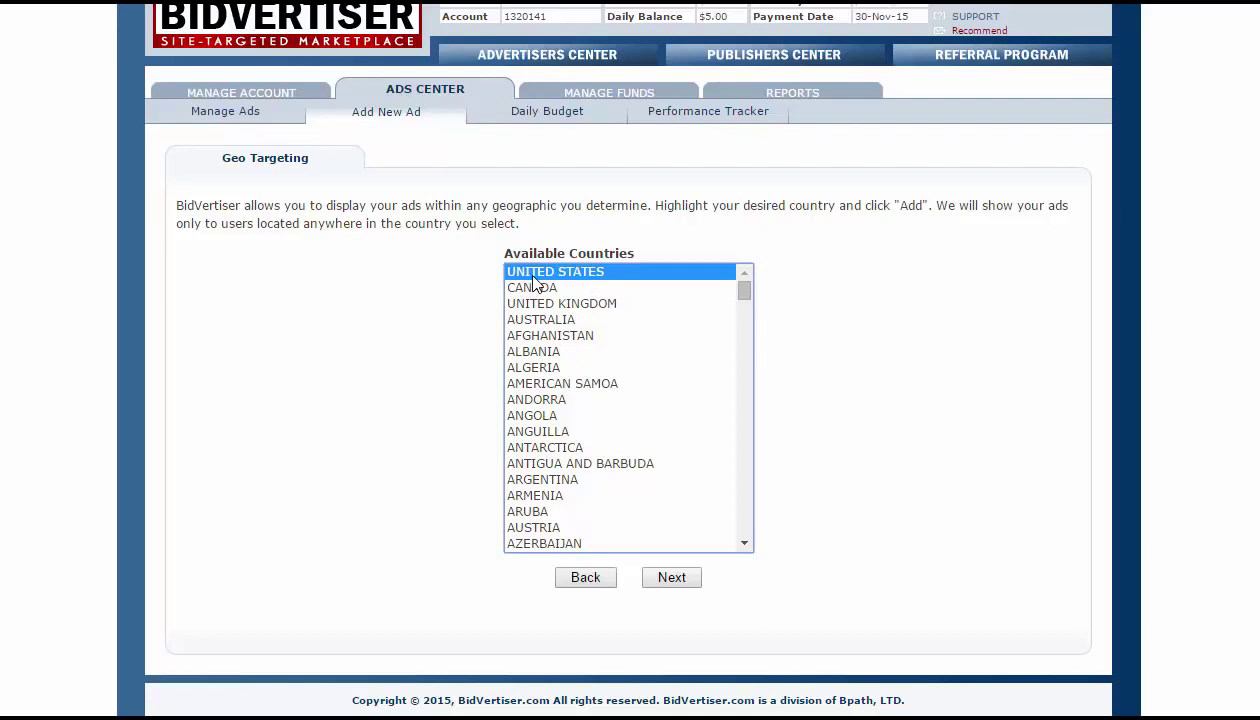
left_click(674, 580)
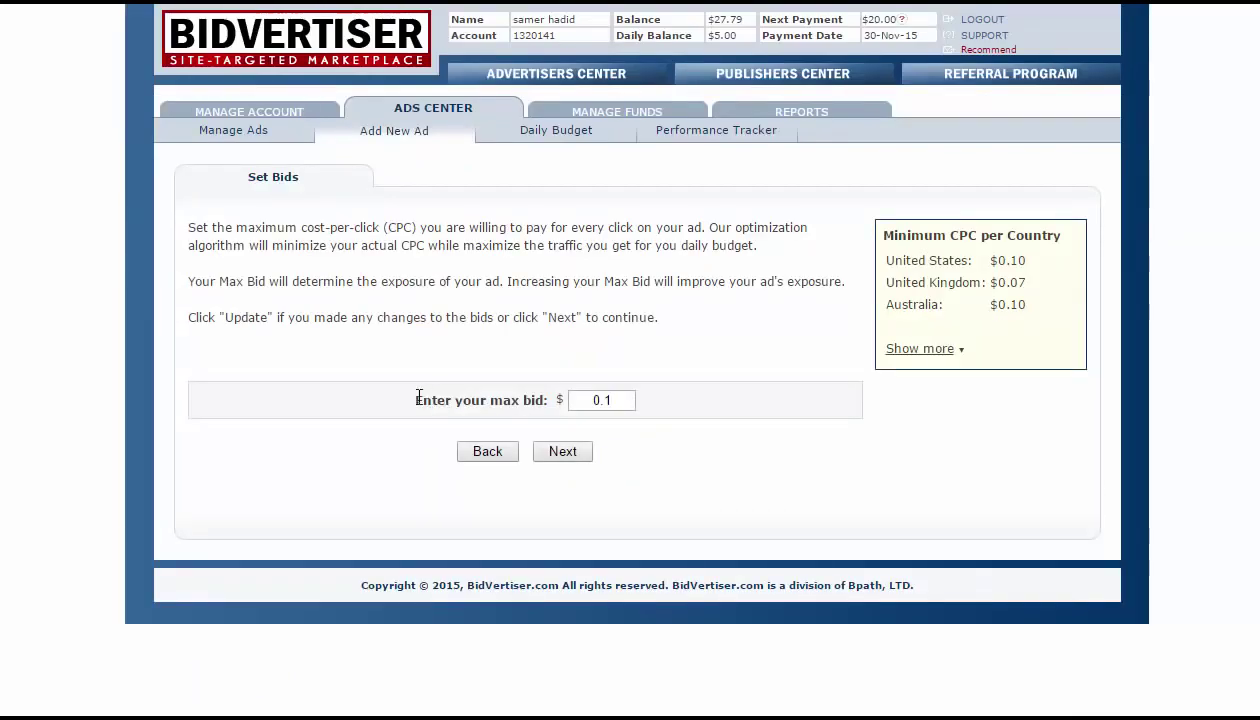
- Review the maximum cost-per-click bid against the minimum CPC for the United States
left_click_drag(414, 400, 583, 405)
left_click(600, 400)
double_click(598, 400)
left_click(591, 386)
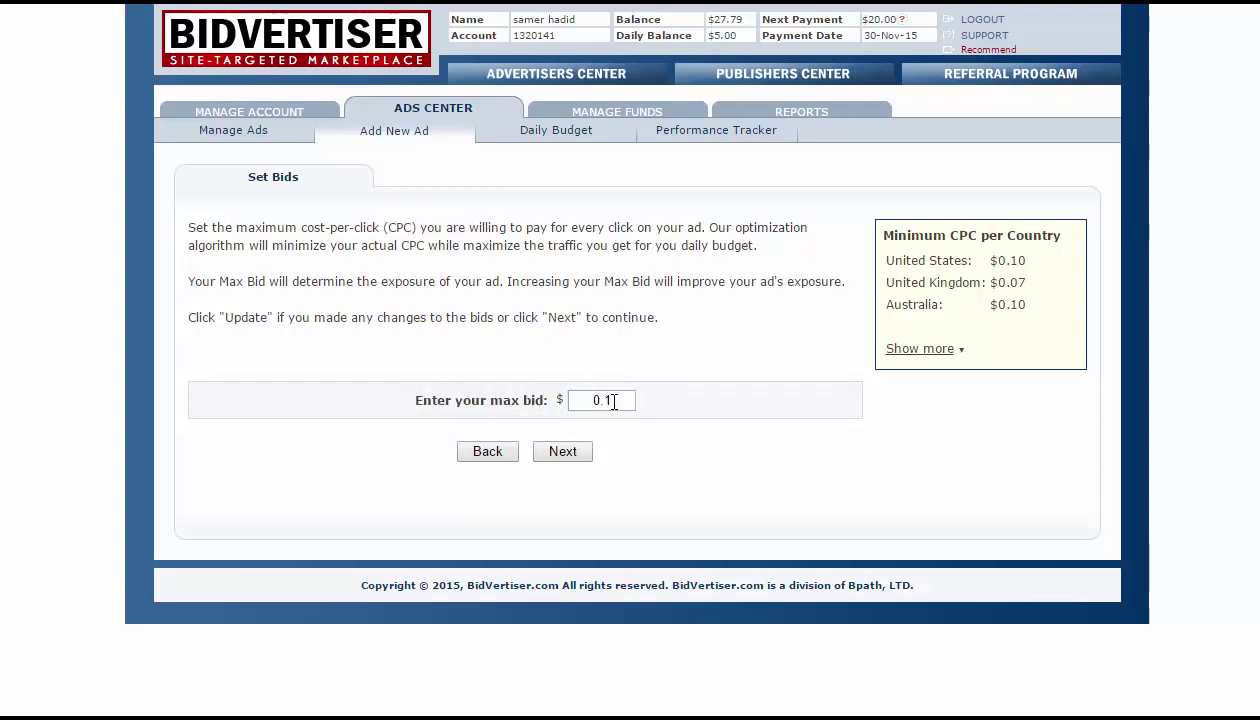
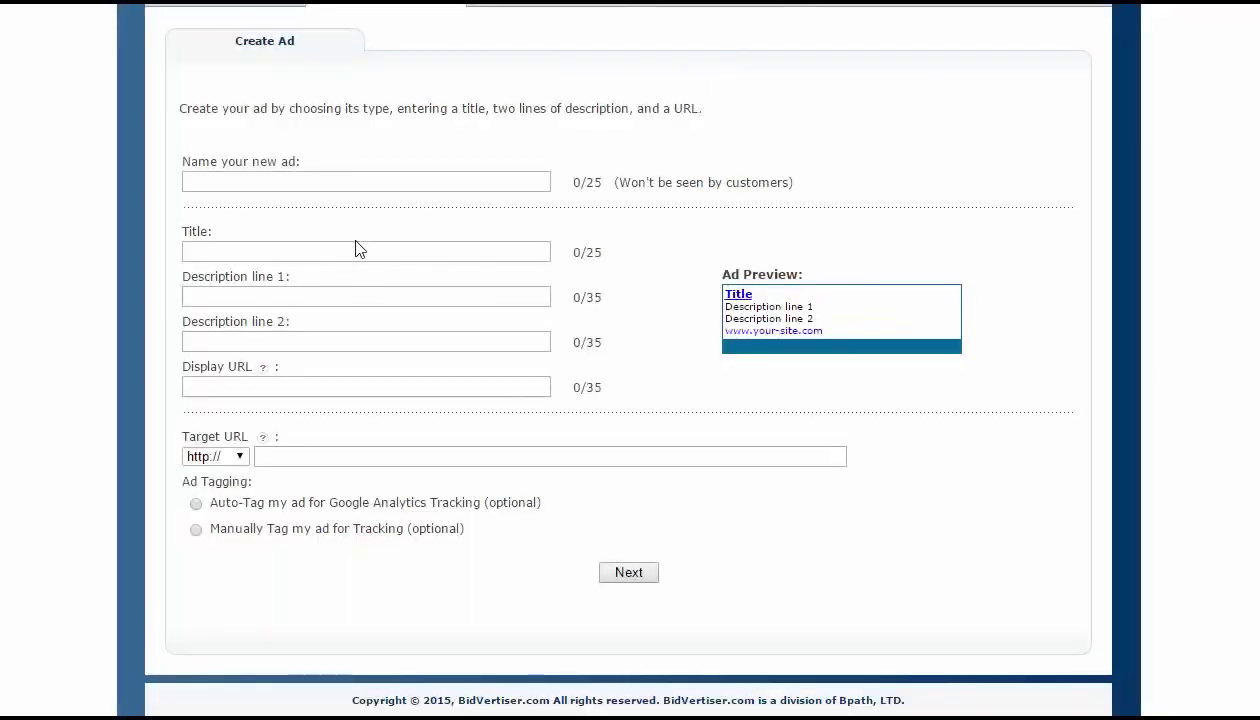
- Name the new ad "FaceBeast!" and set its title to "Get Paid To FaceBeast!"
left_click(335, 180)
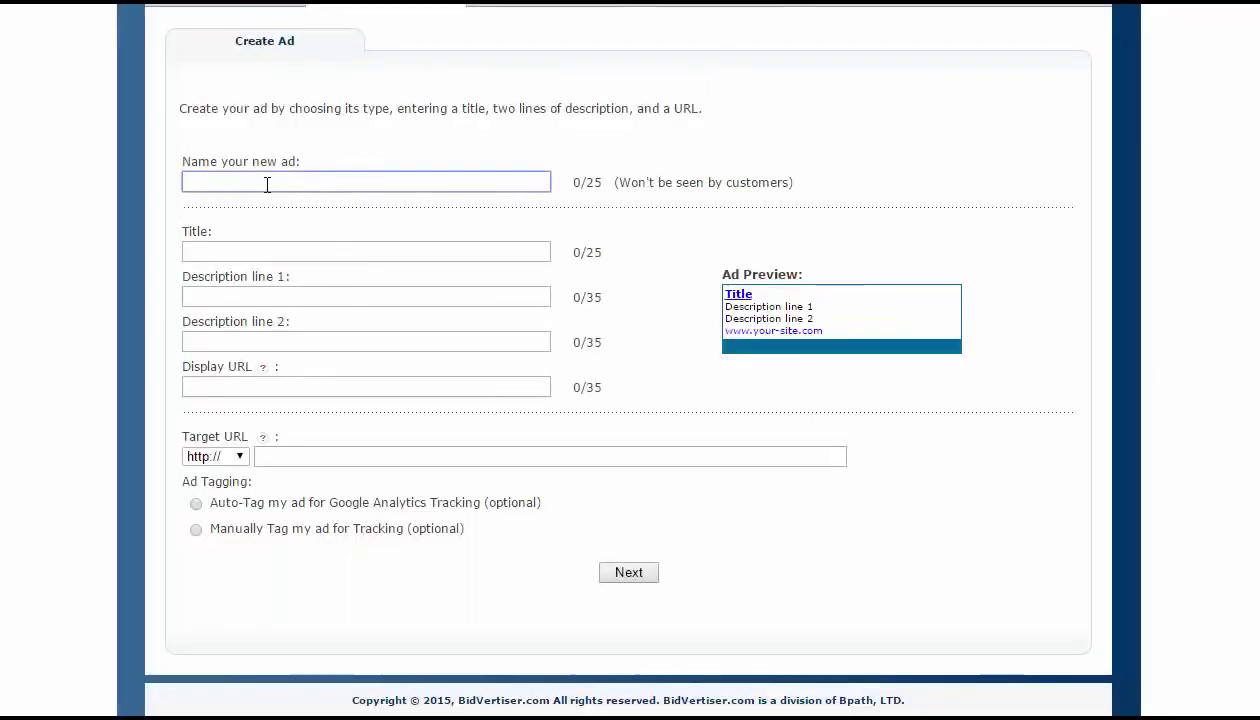
type("Get Paid To FaceBeast!")
left_click_drag(256, 181, 139, 181)
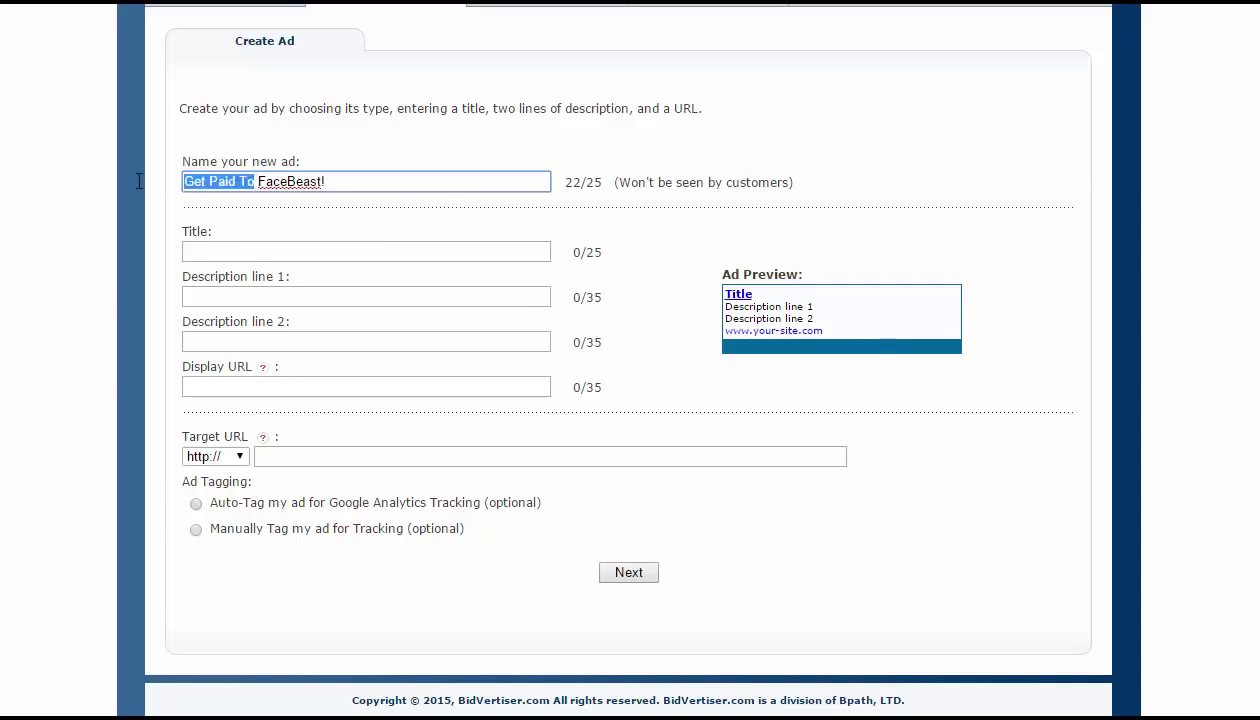
key("BackSpace")
left_click(270, 180)
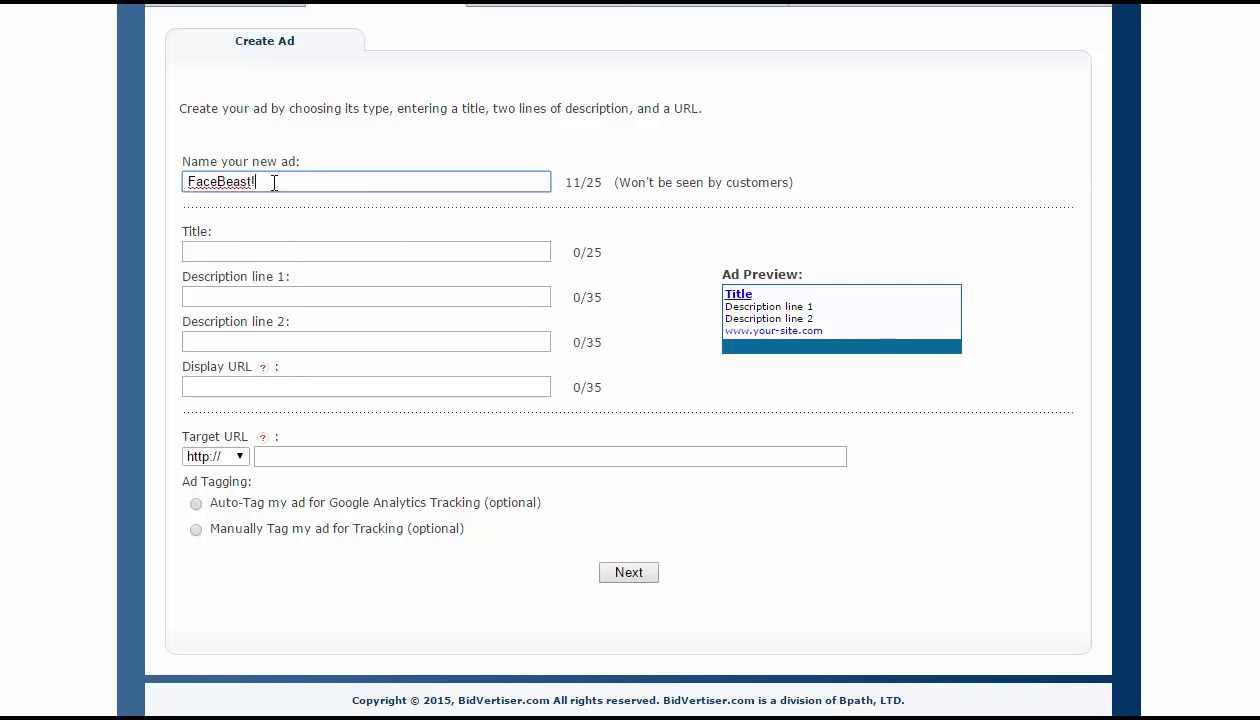
left_click(328, 255)
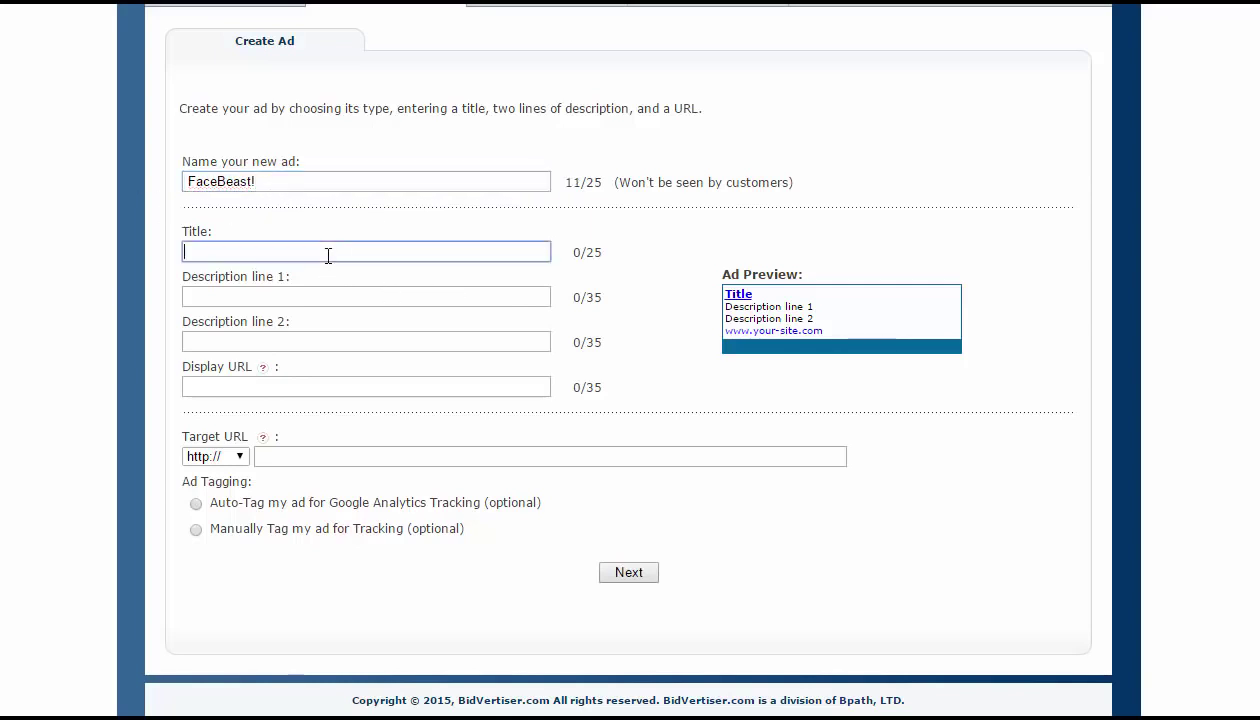
type("Get Paid To FaceBeast!")
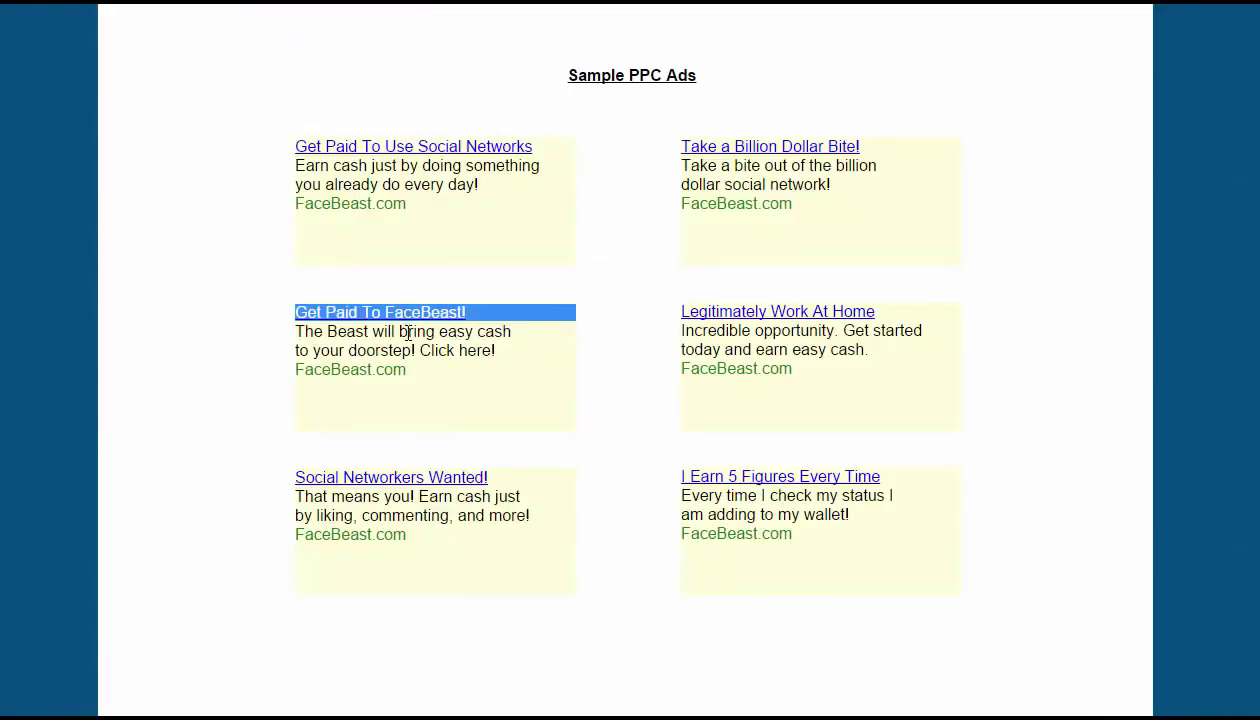
- Copy the sample ad's text into description line 1, "The Beast will bring easy cash", and line 2, "to your doorstep! Click here!"
triple_click(401, 334)
key("ctrl+c")
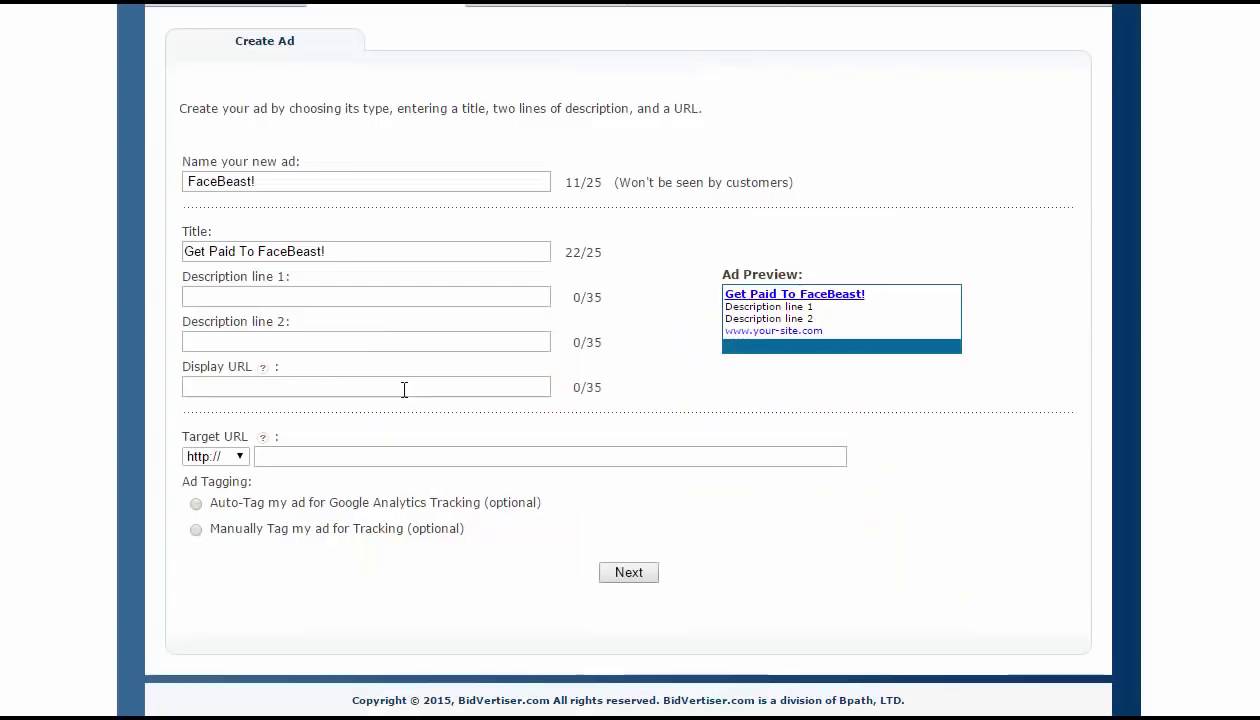
left_click(341, 295)
key("ctrl+v")
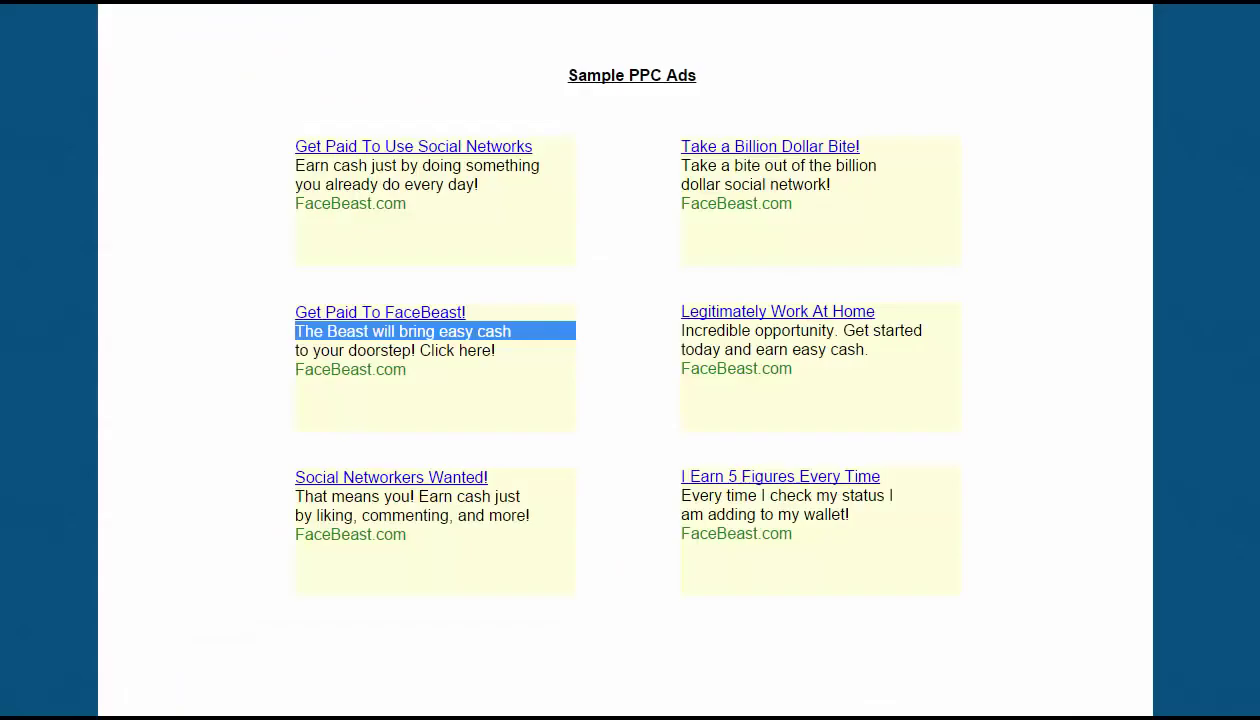
double_click(402, 350)
left_click(402, 350)
triple_click(402, 350)
key("ctrl+c")
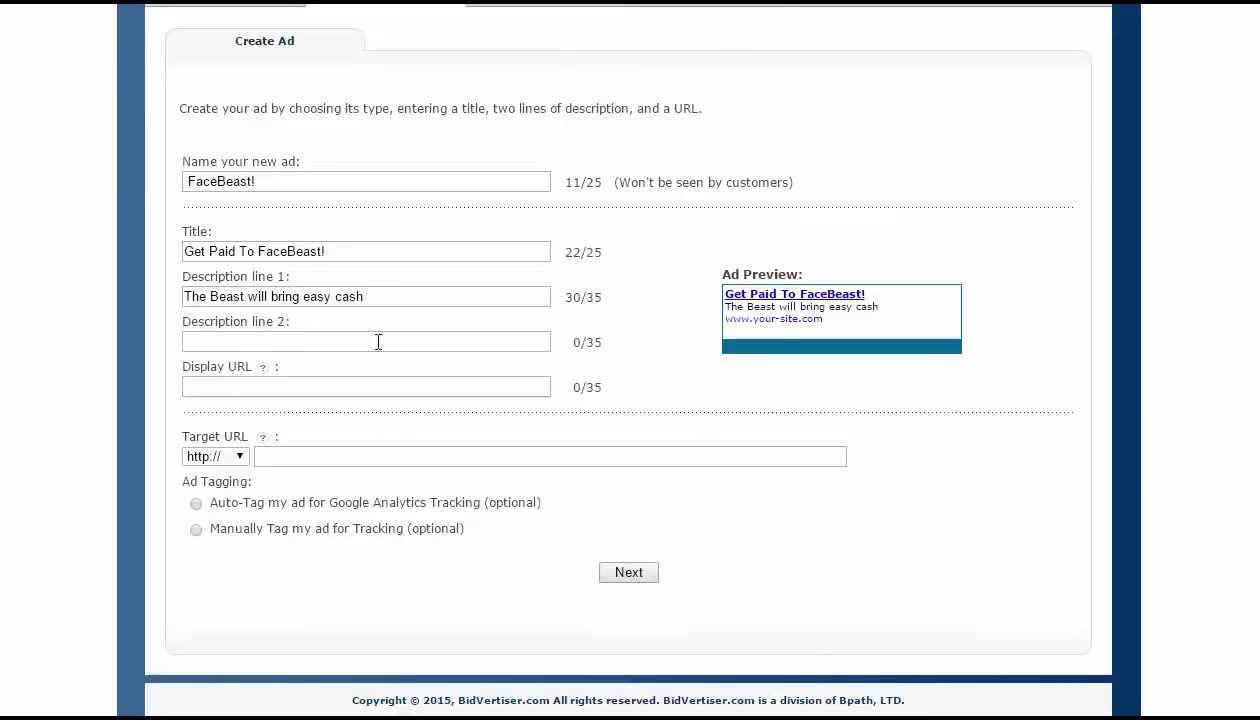
left_click(366, 340)
key("ctrl+v")
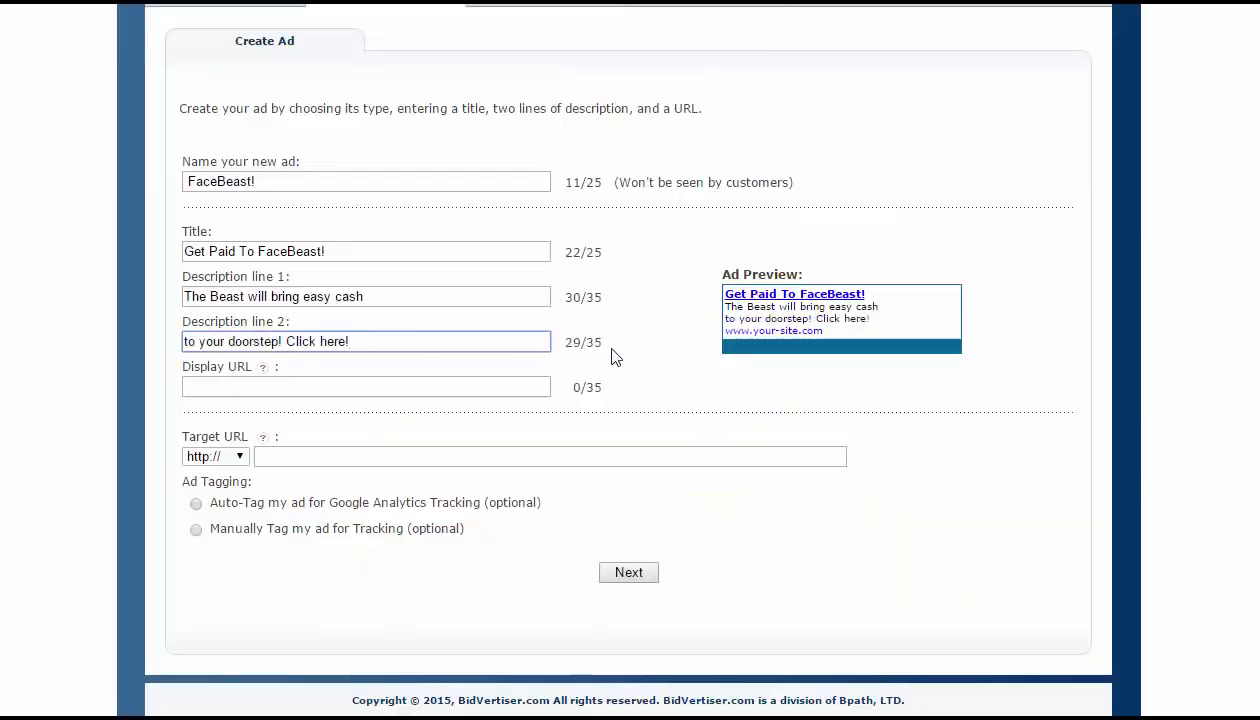
- Set the ad's display URL to FaceBeast.com, copied from the same sample ad
left_click(514, 153)
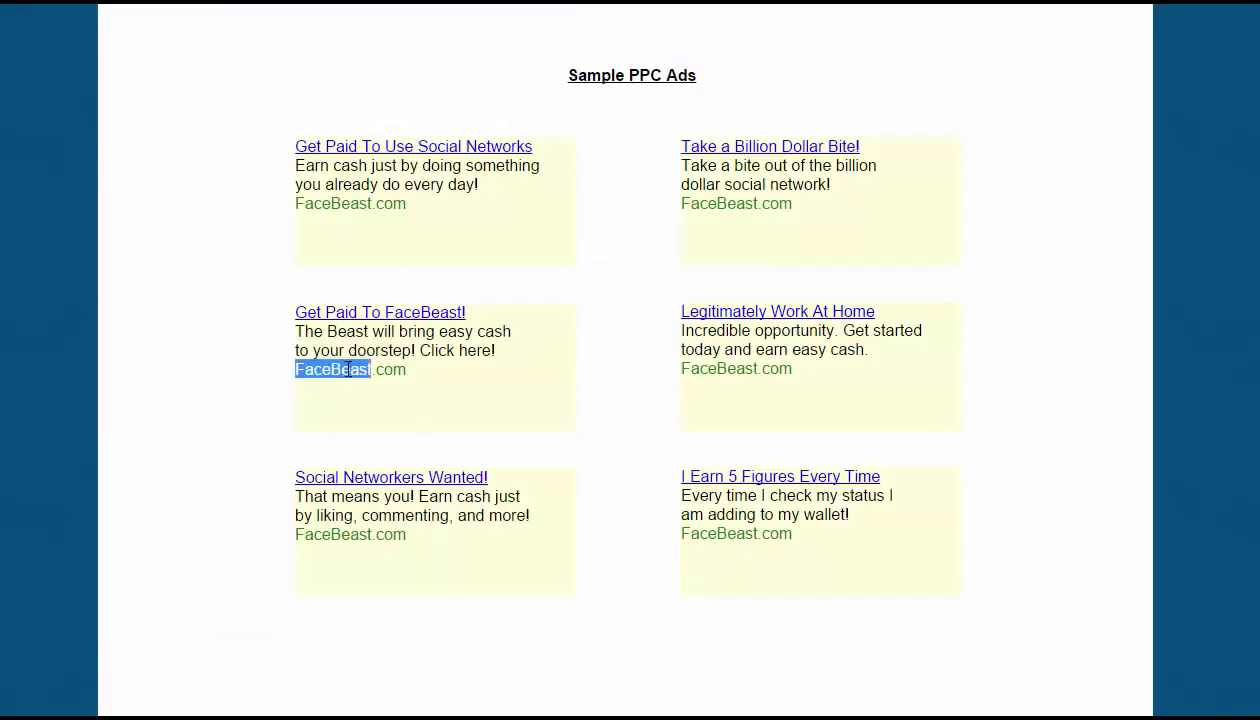
triple_click(347, 370)
key("ctrl+c")
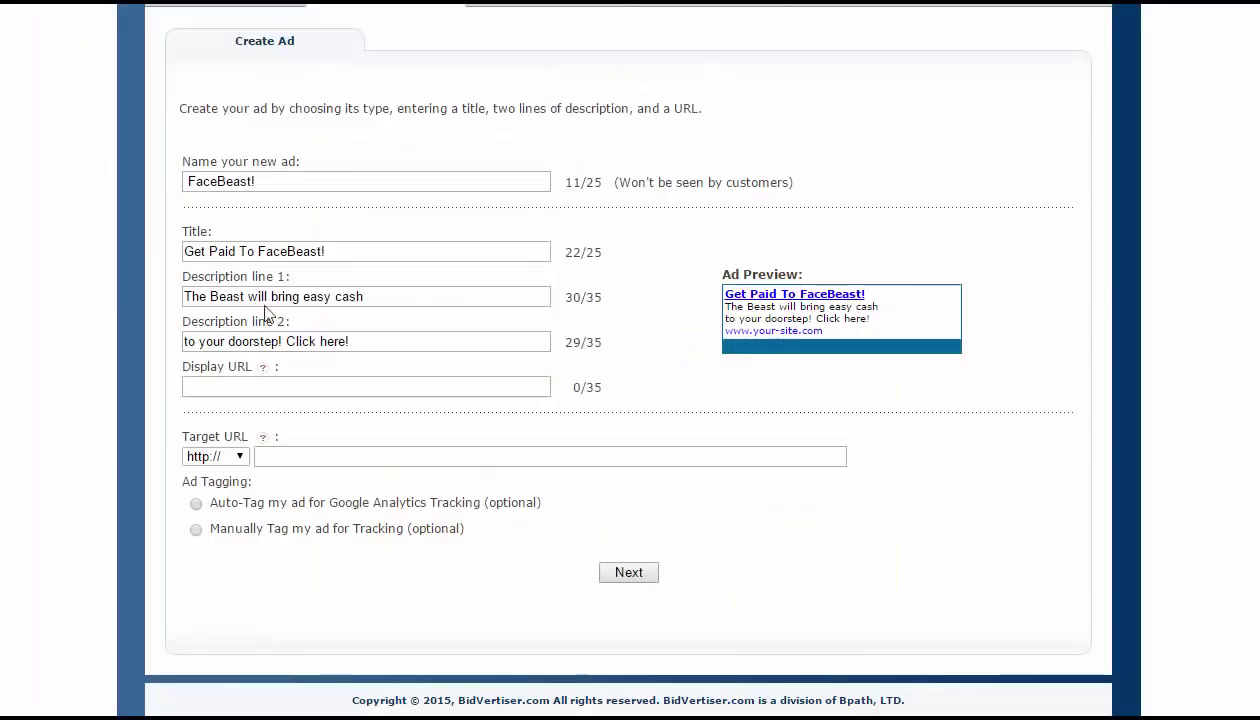
left_click(280, 386)
key("ctrl+v")
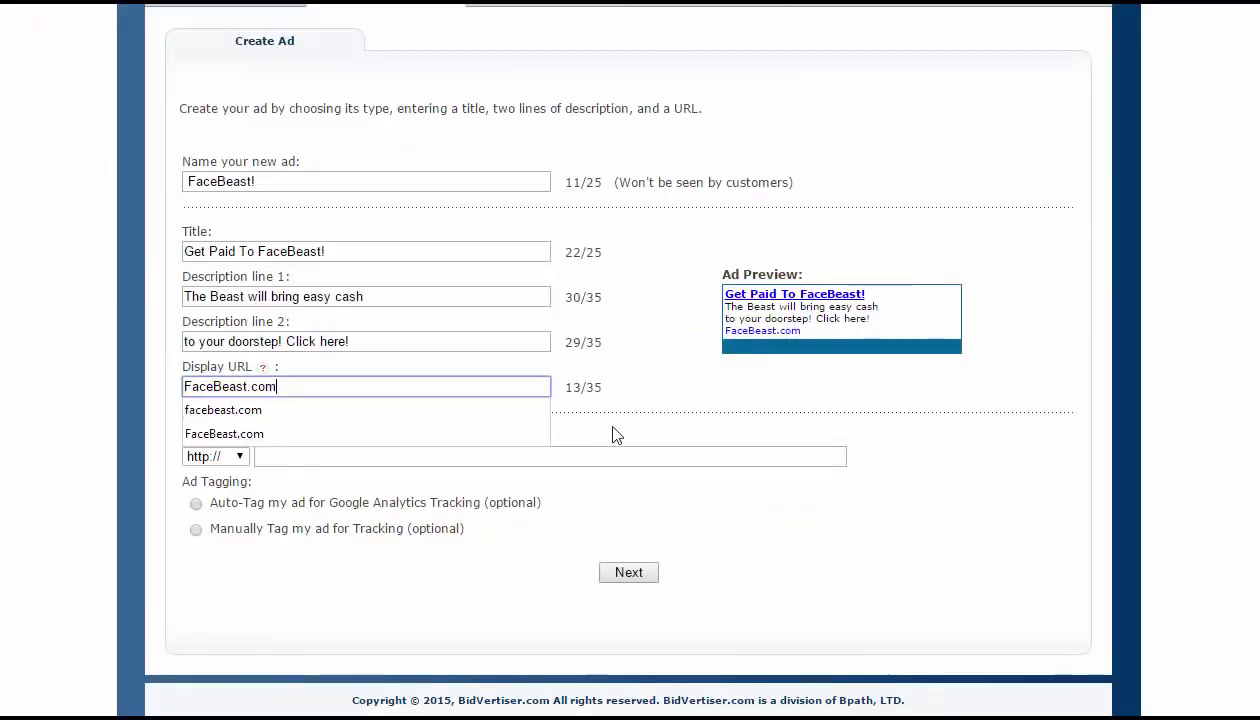
left_click(630, 360)
triple_click(517, 343)
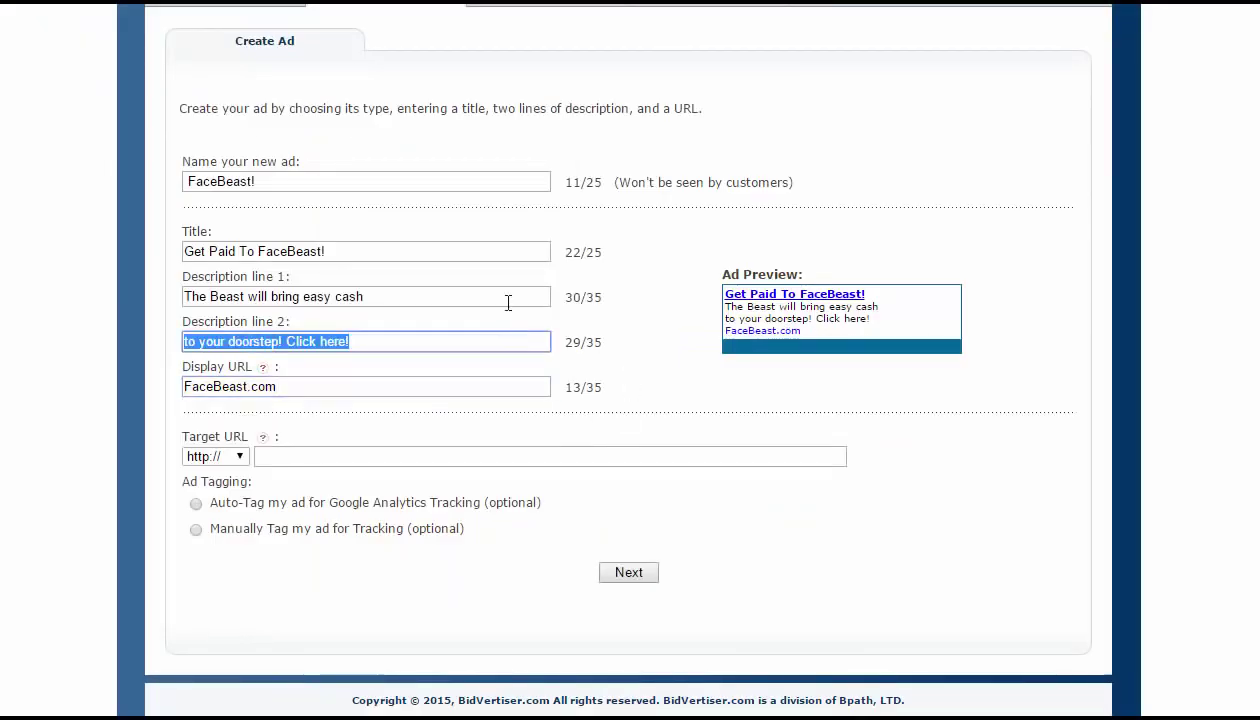
triple_click(502, 294)
left_click(636, 311)
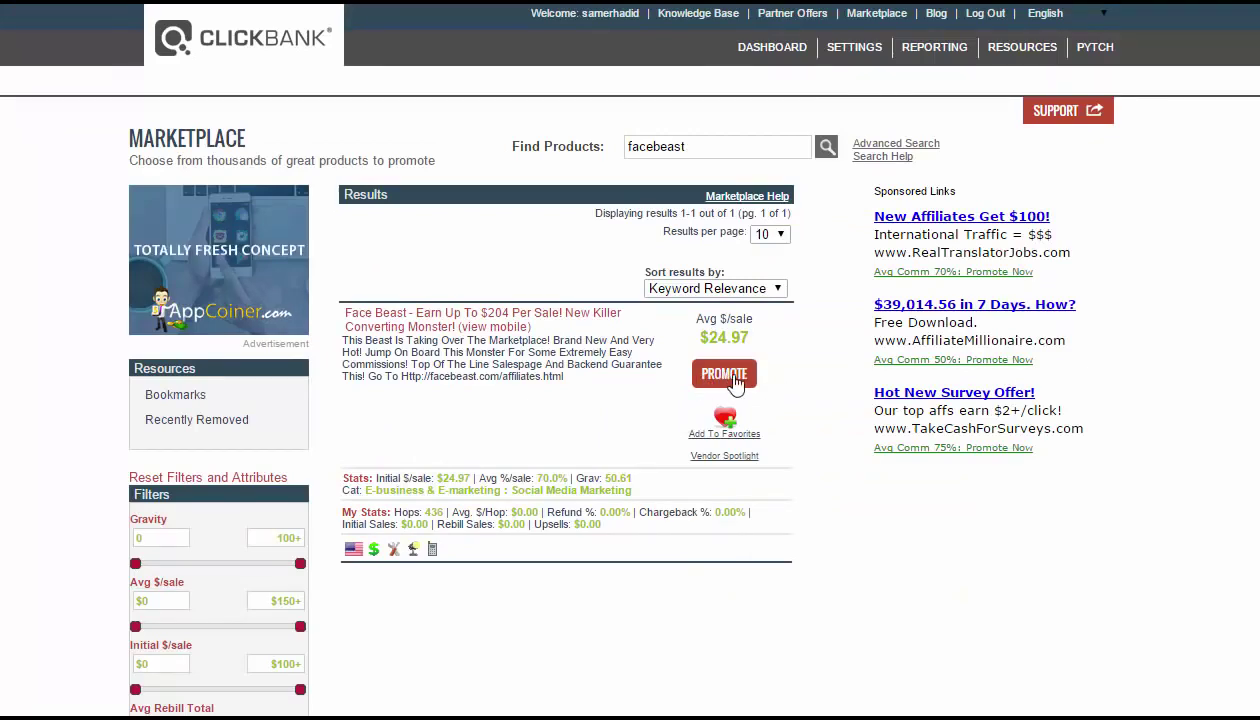
- Generate the ClickBank HopLink for promoting Face Beast under the existing account nickname and copy the link
left_click(734, 384)
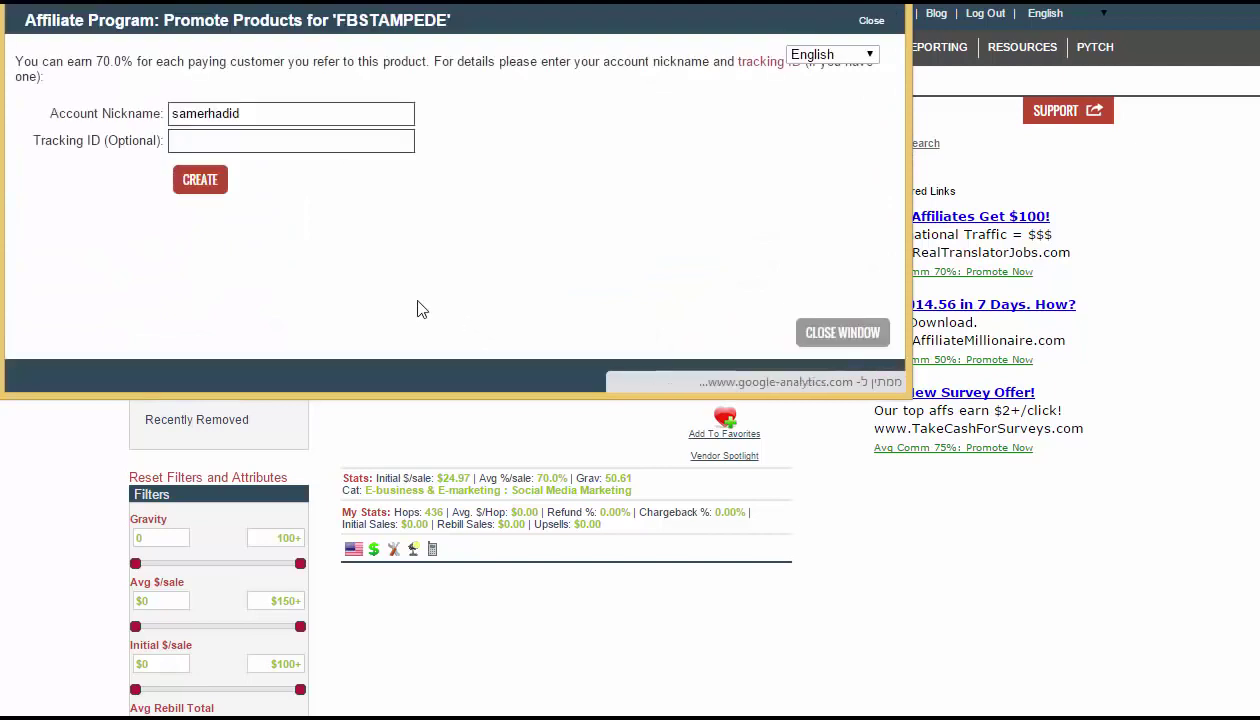
left_click(220, 188)
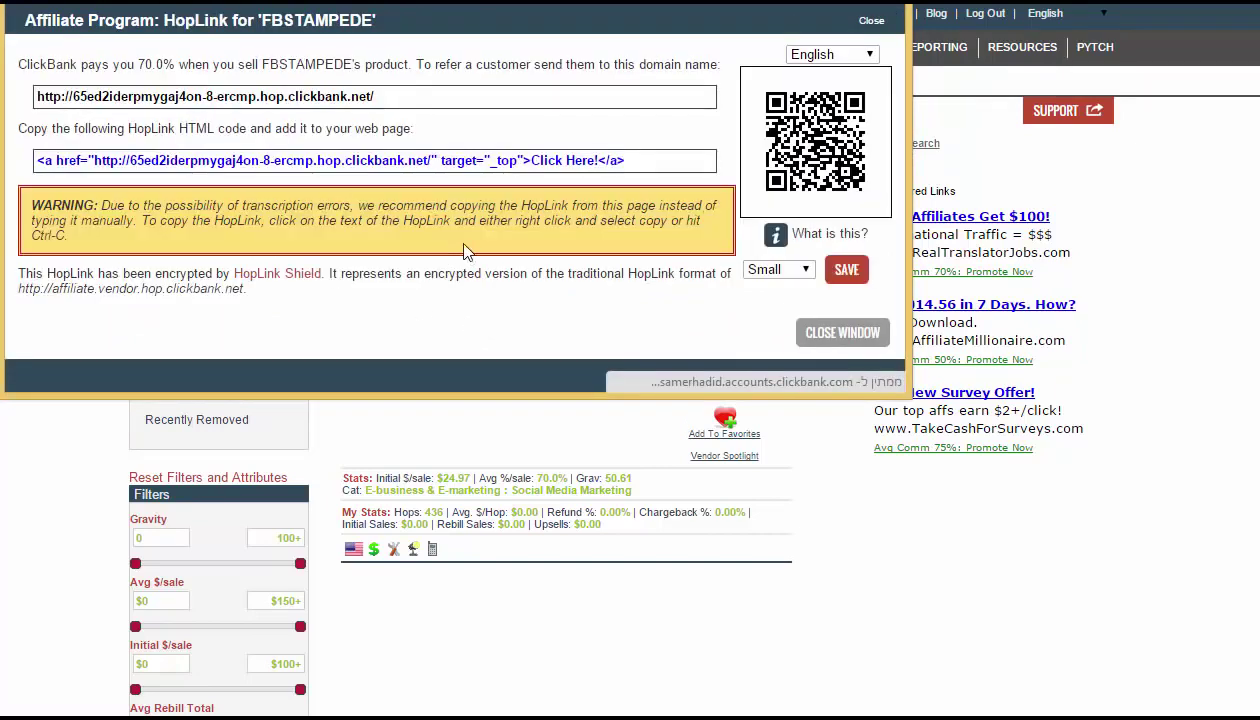
left_click(342, 100)
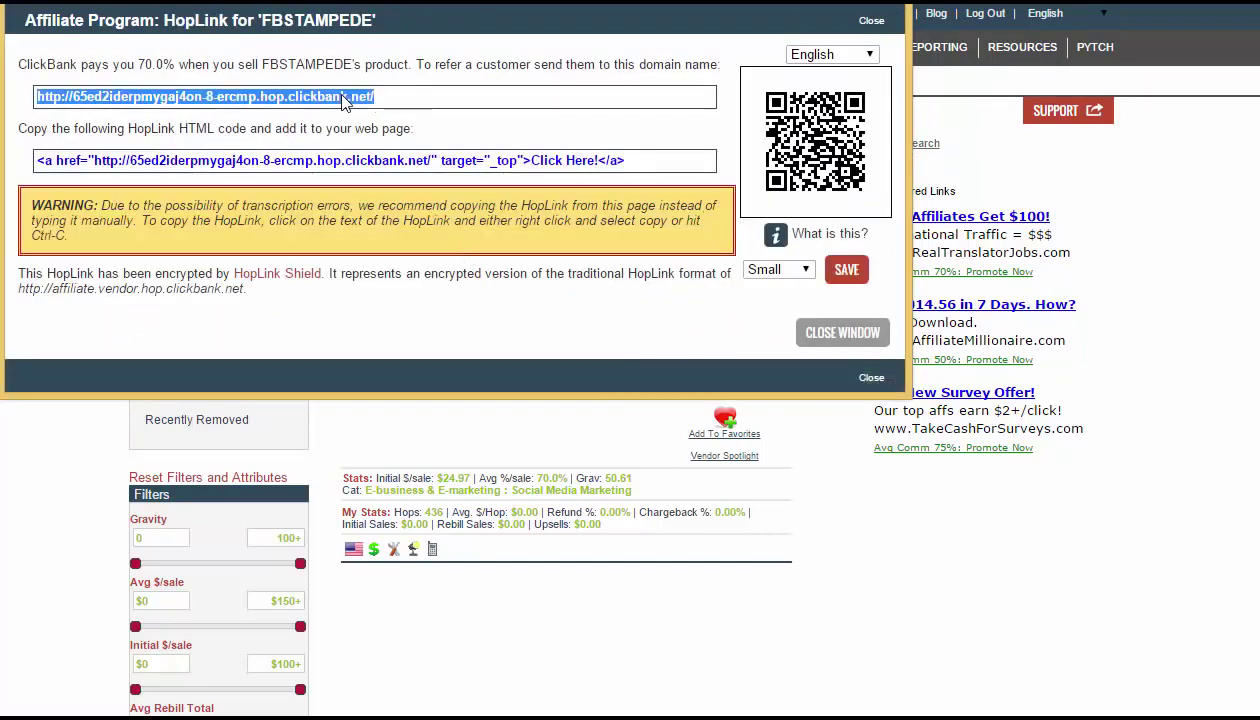
left_click(382, 104)
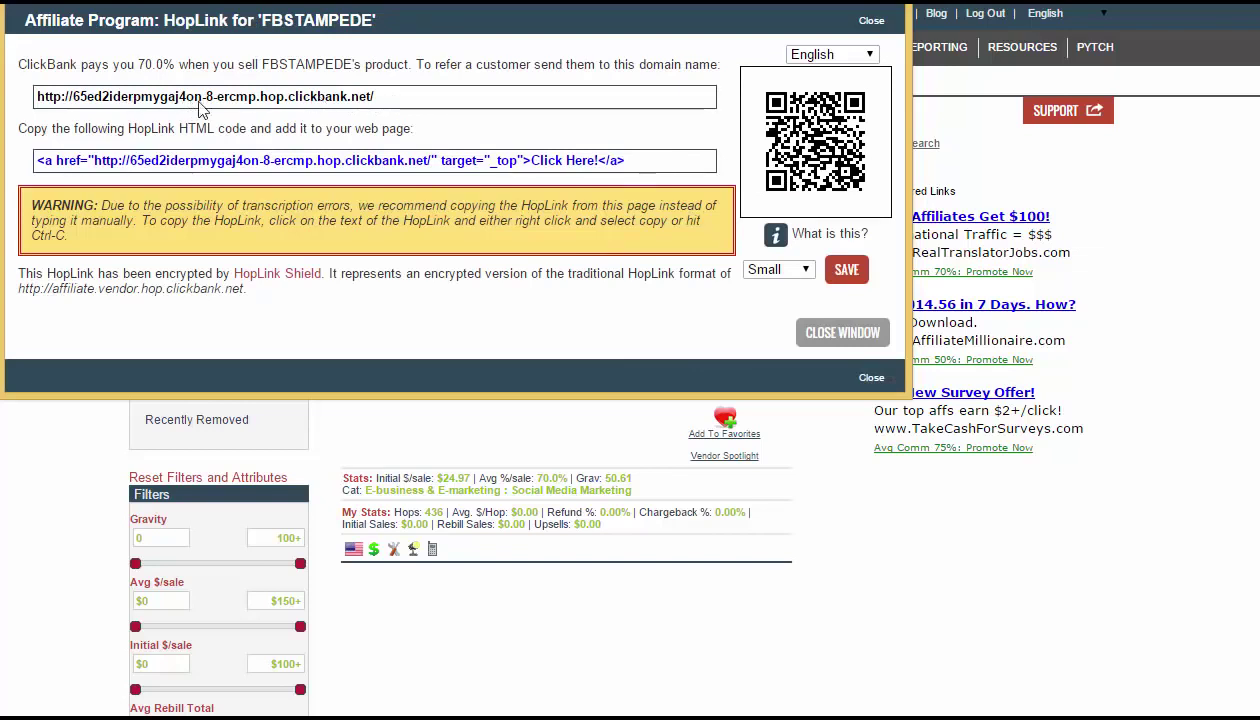
left_click(272, 104)
key("ctrl+c")
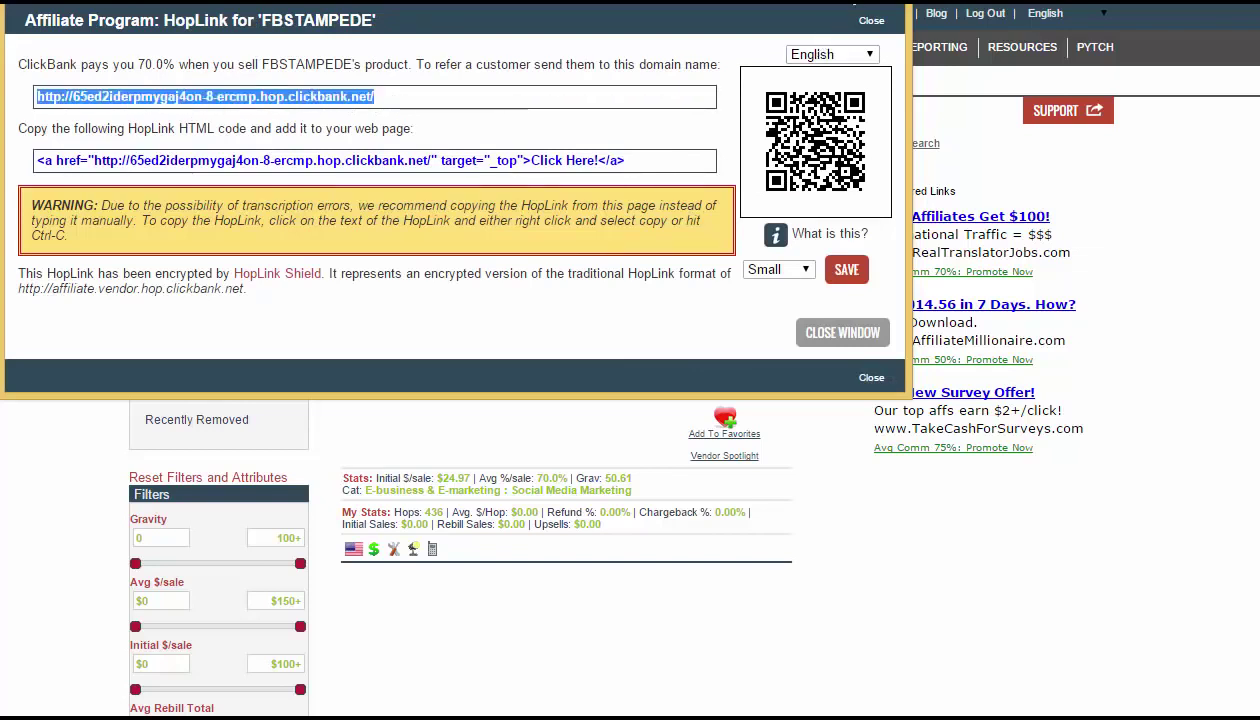
left_click(871, 20)
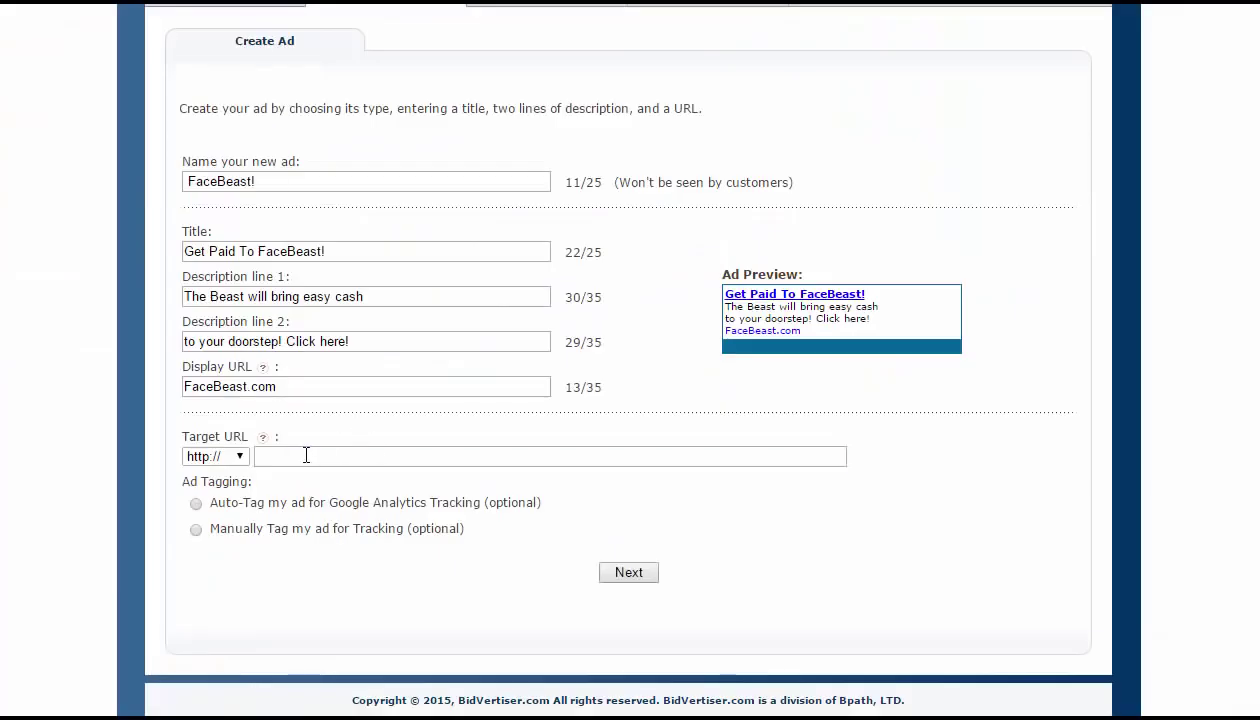
left_click(301, 450)
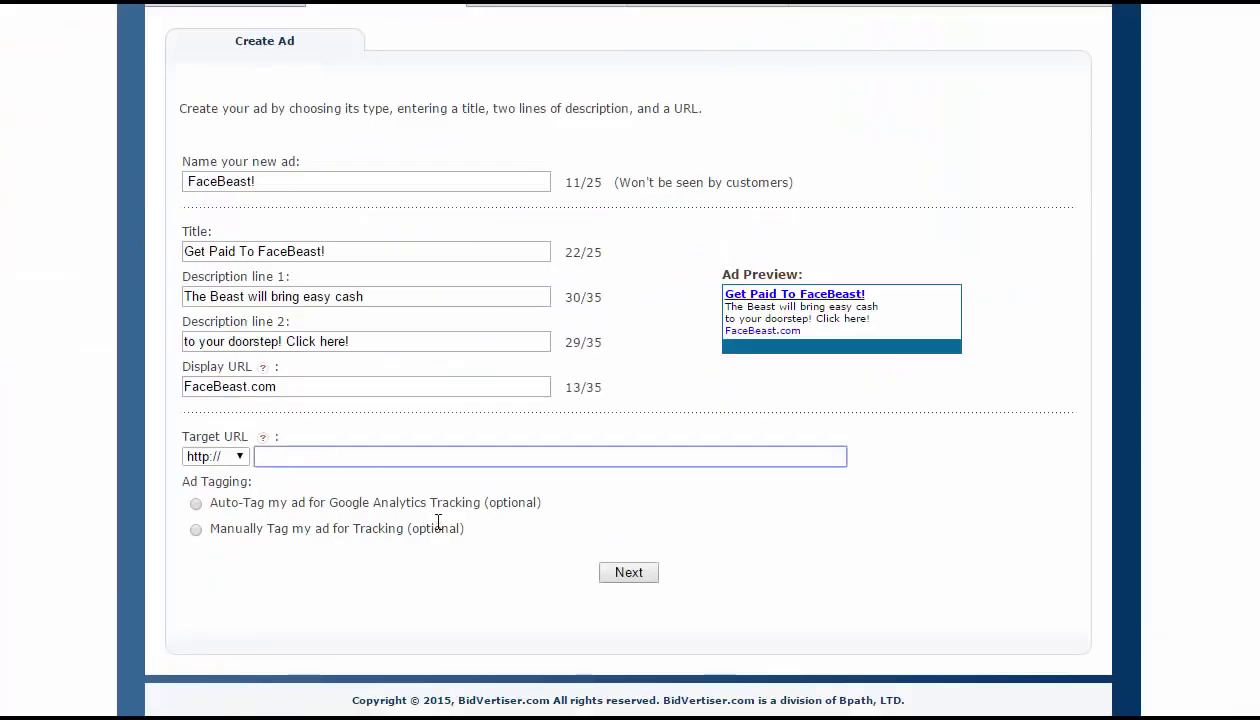
key("ctrl+v")
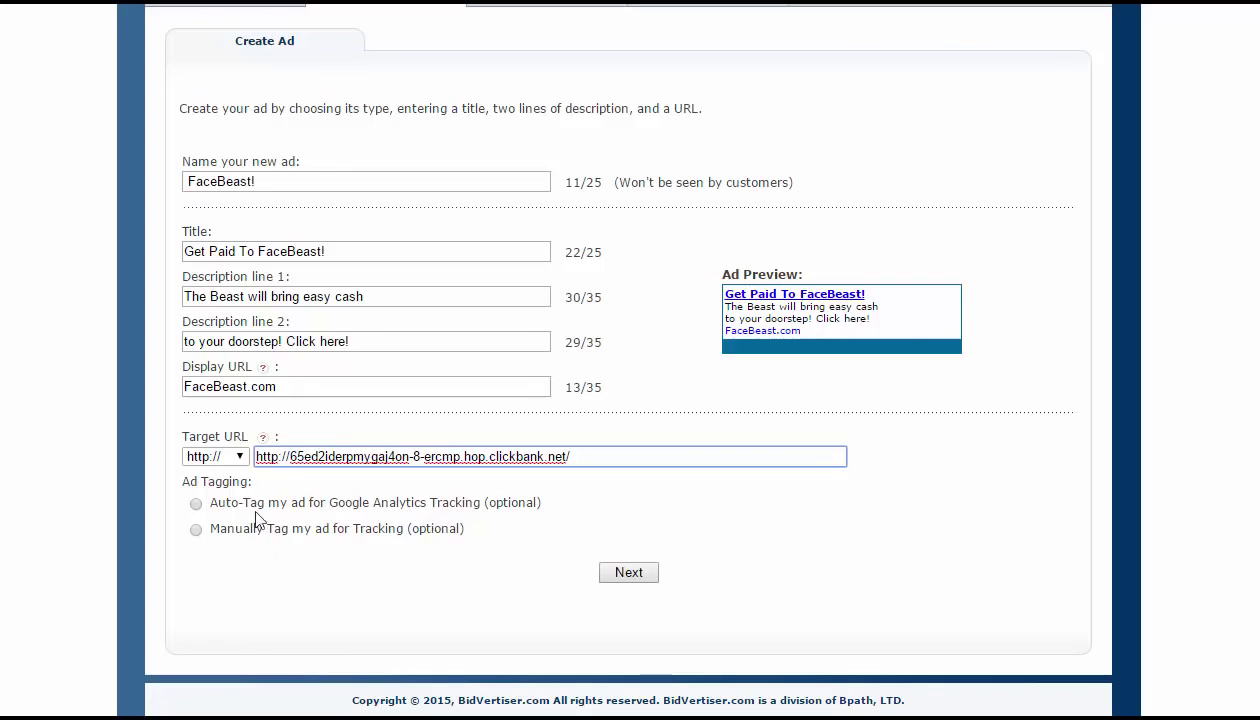
left_click(241, 457)
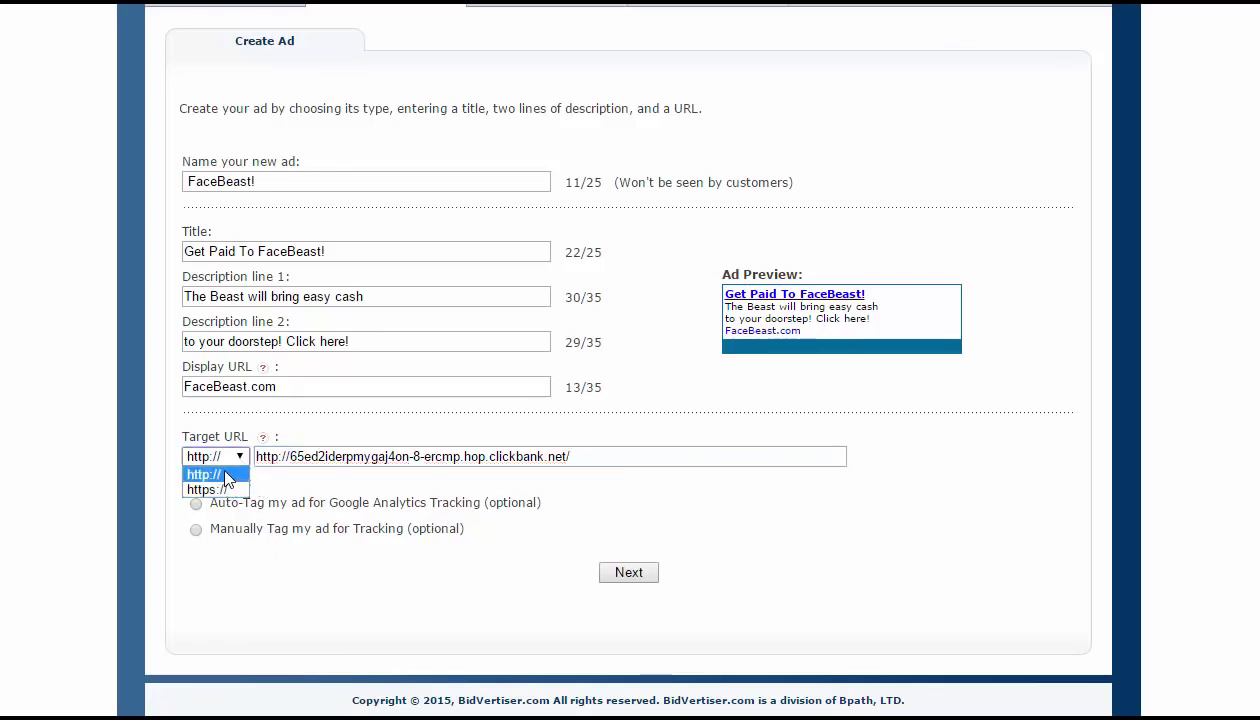
left_click(275, 479)
triple_click(293, 460)
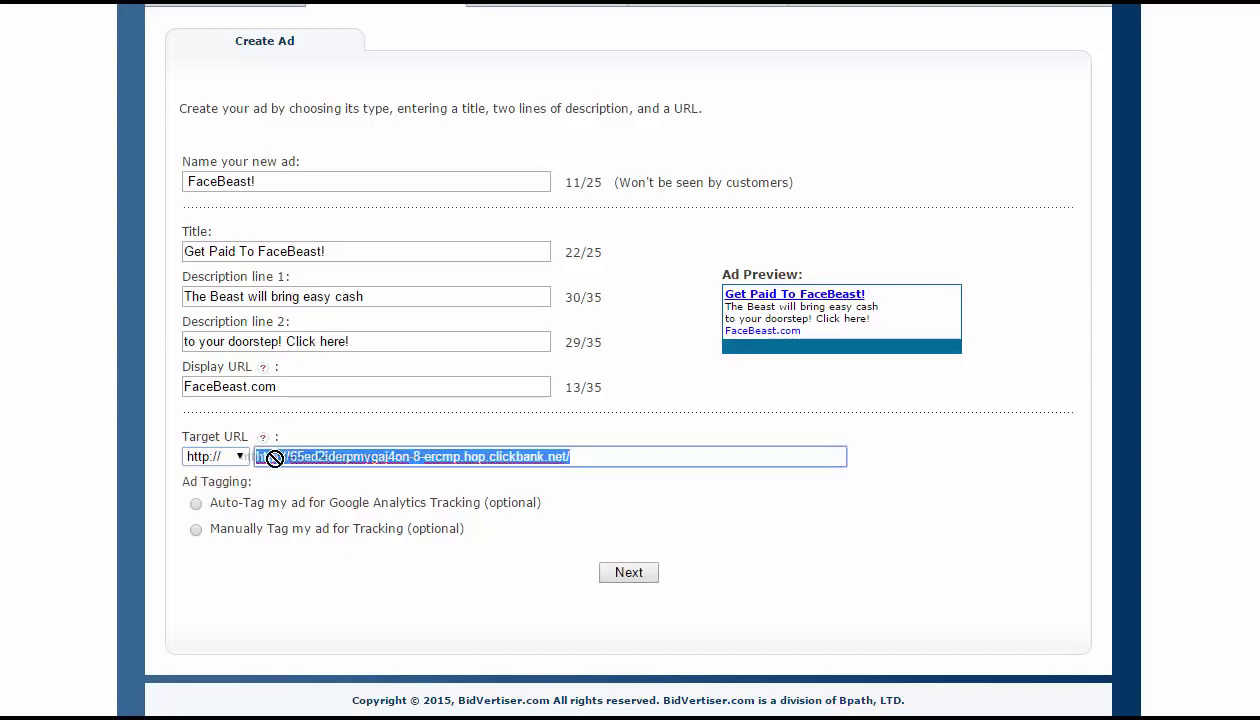
left_click(288, 458)
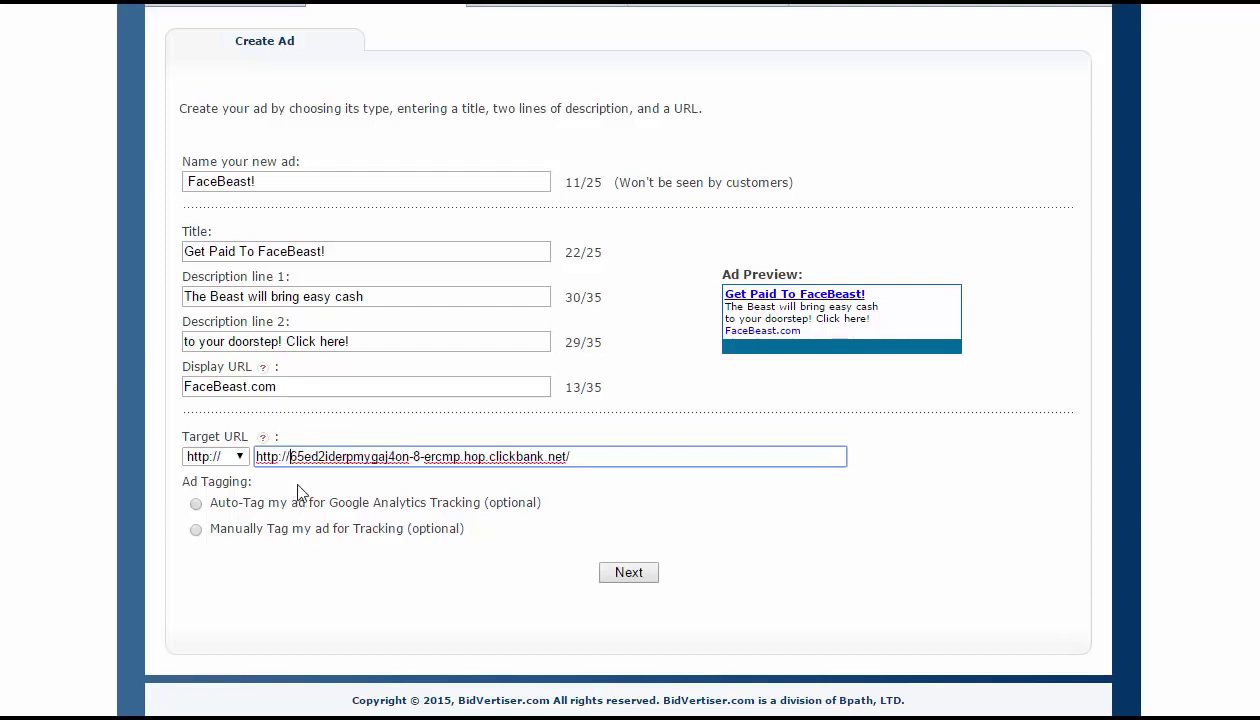
key("BackSpace")
key("BackSpace")
key("BackSpace")
key("BackSpace")
key("BackSpace")
key("BackSpace")
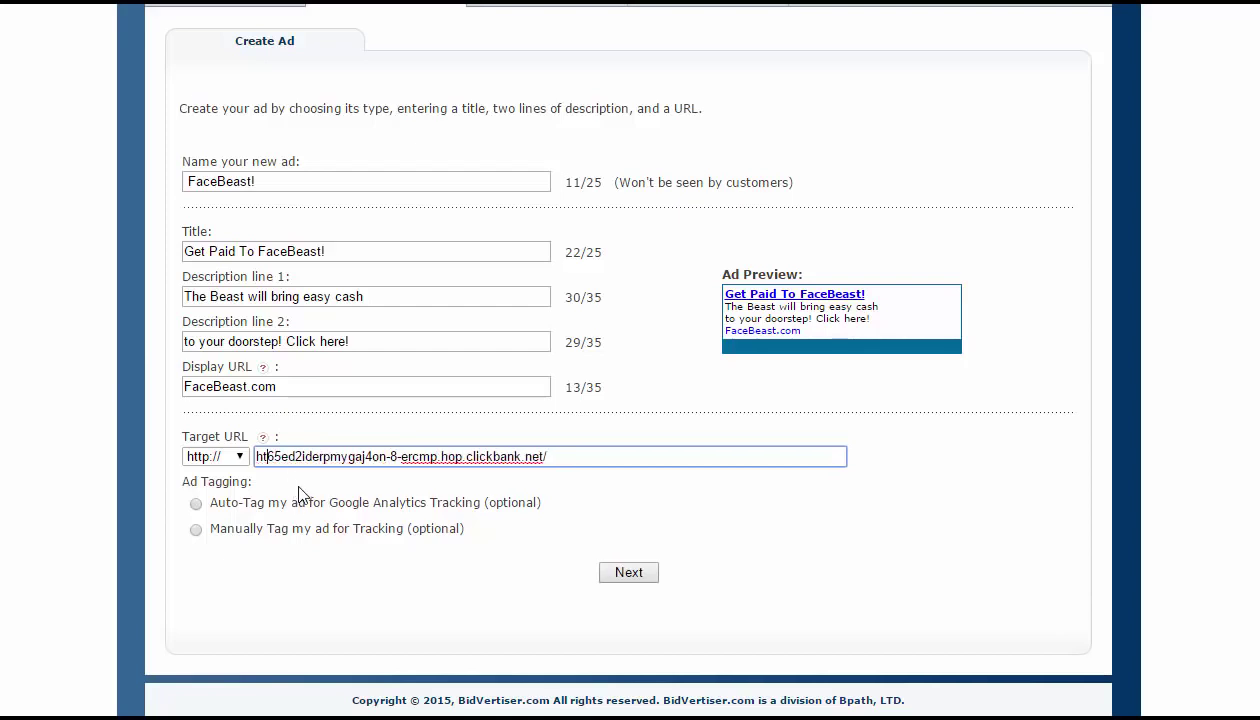
key("BackSpace")
left_click(648, 514)
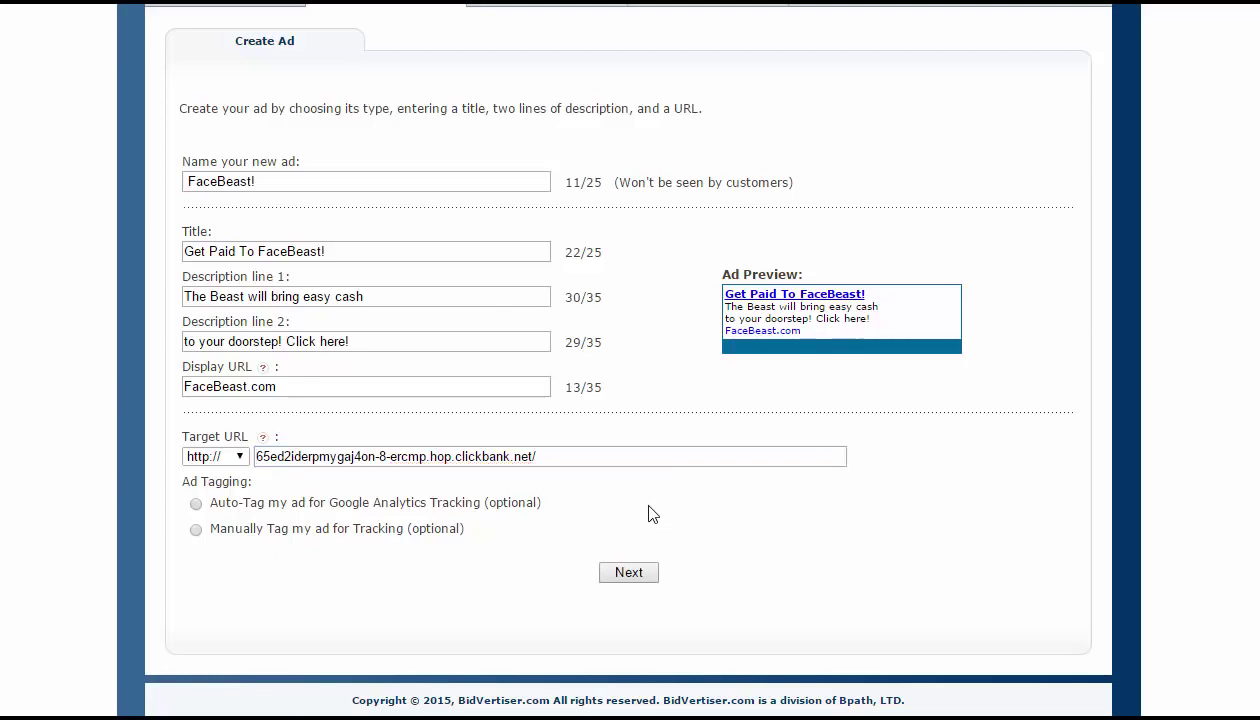
- Try submitting the ad, dismiss the alert, and rename the ad to lowercase "facebeast!"
left_click(631, 575)
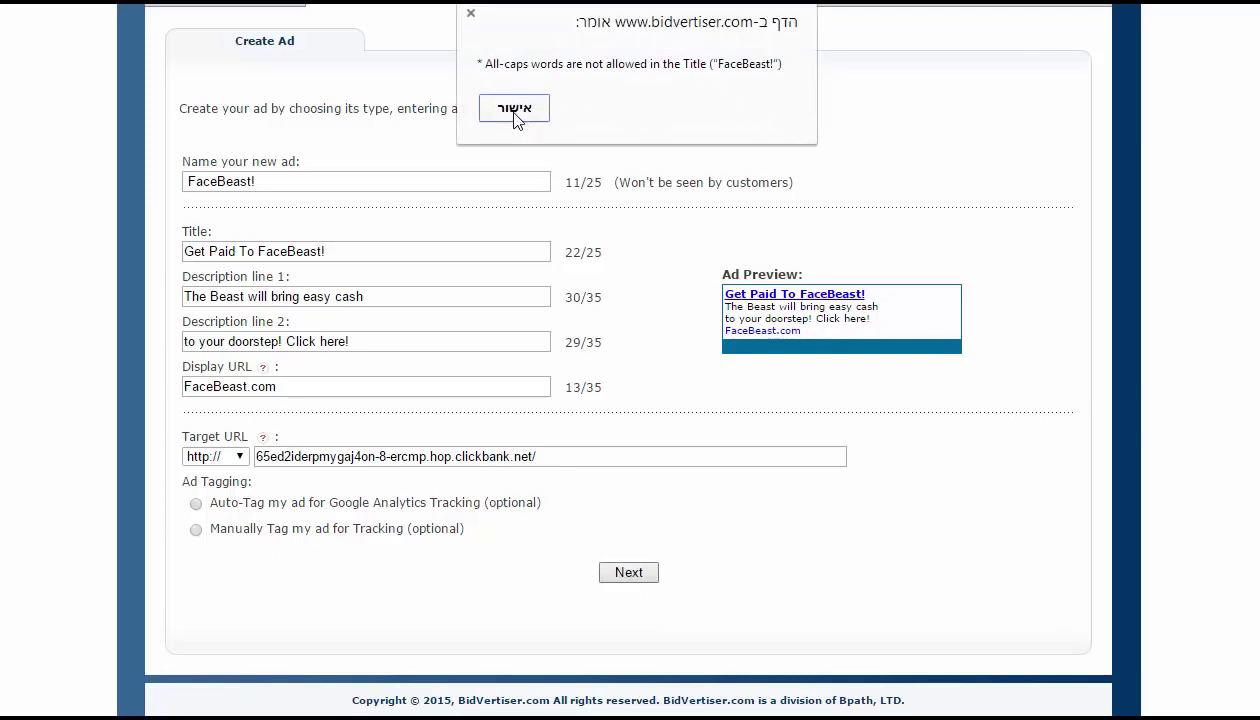
left_click(514, 110)
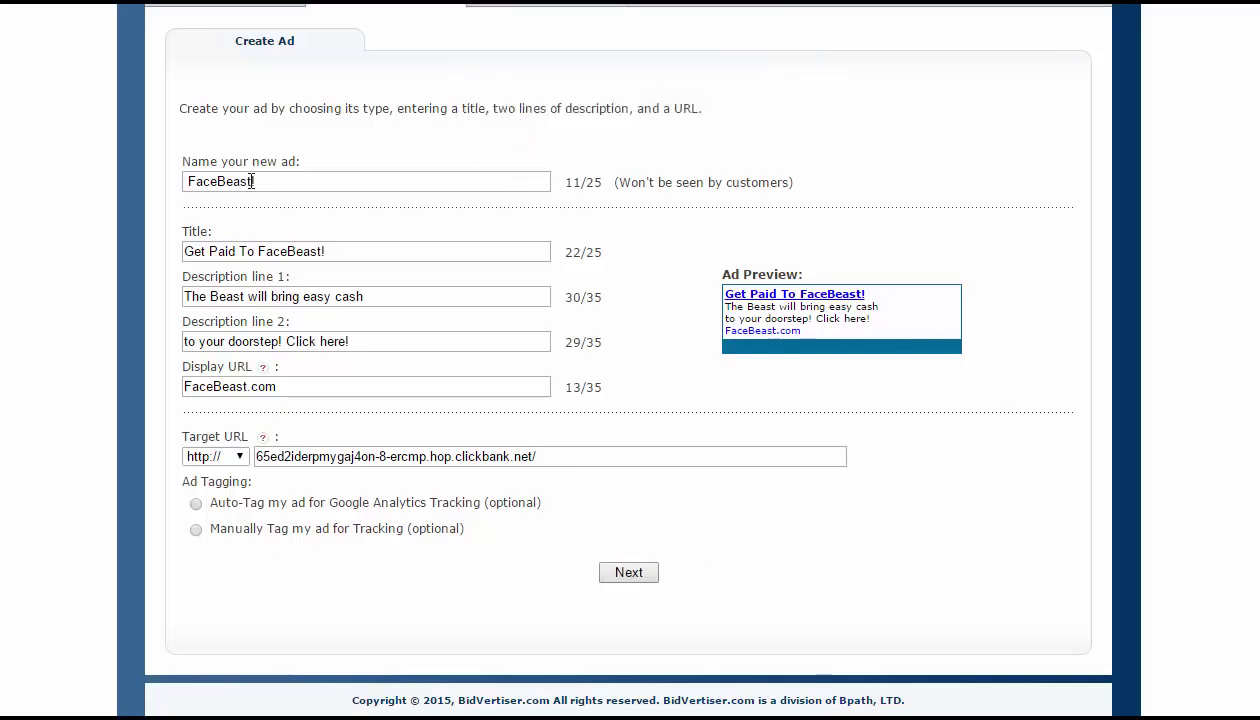
double_click(195, 181)
left_click(195, 181)
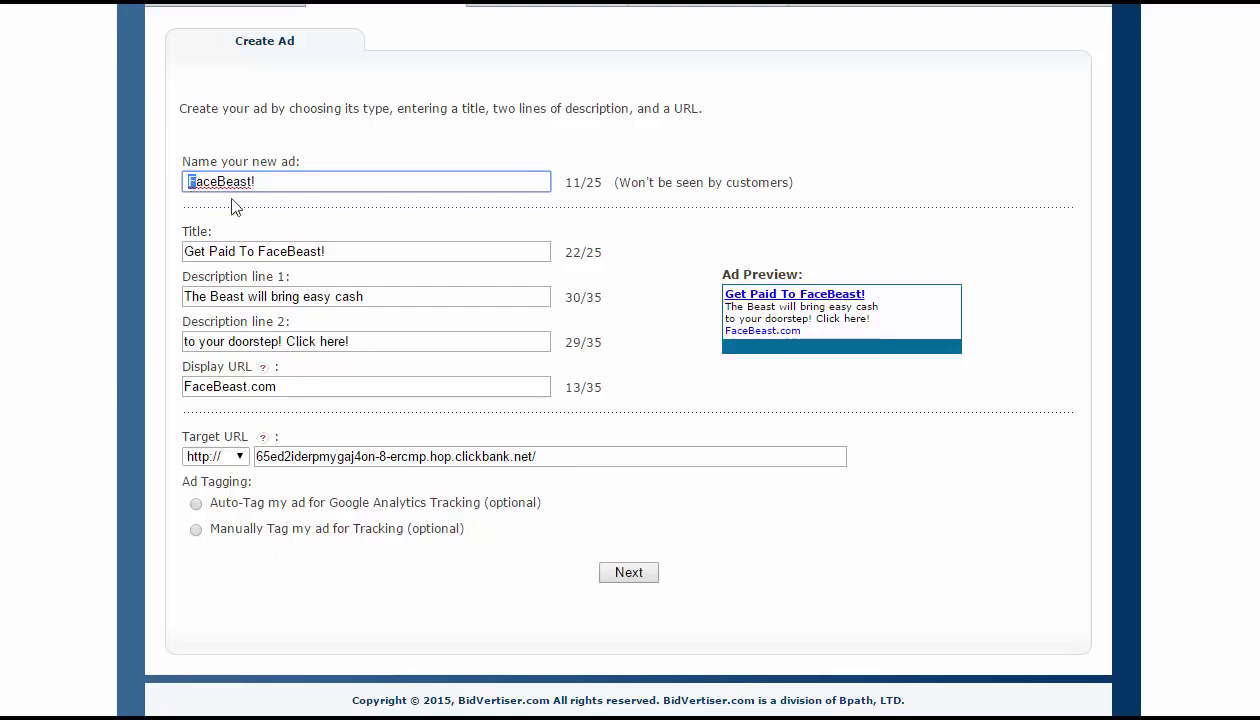
key("Delete")
type("f")
key("Delete")
type("b")
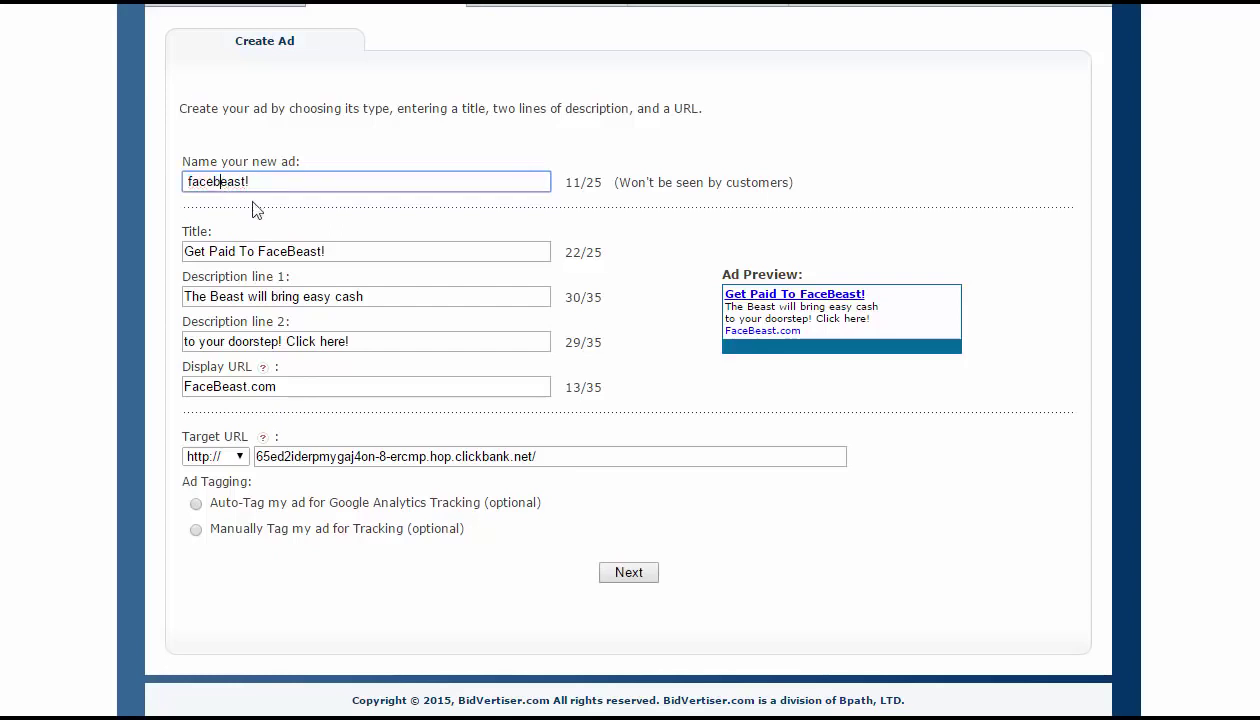
left_click(687, 380)
- Try submitting the ad again, dismiss the alert, and change its title to "Get paid To facebeast!"
left_click(636, 575)
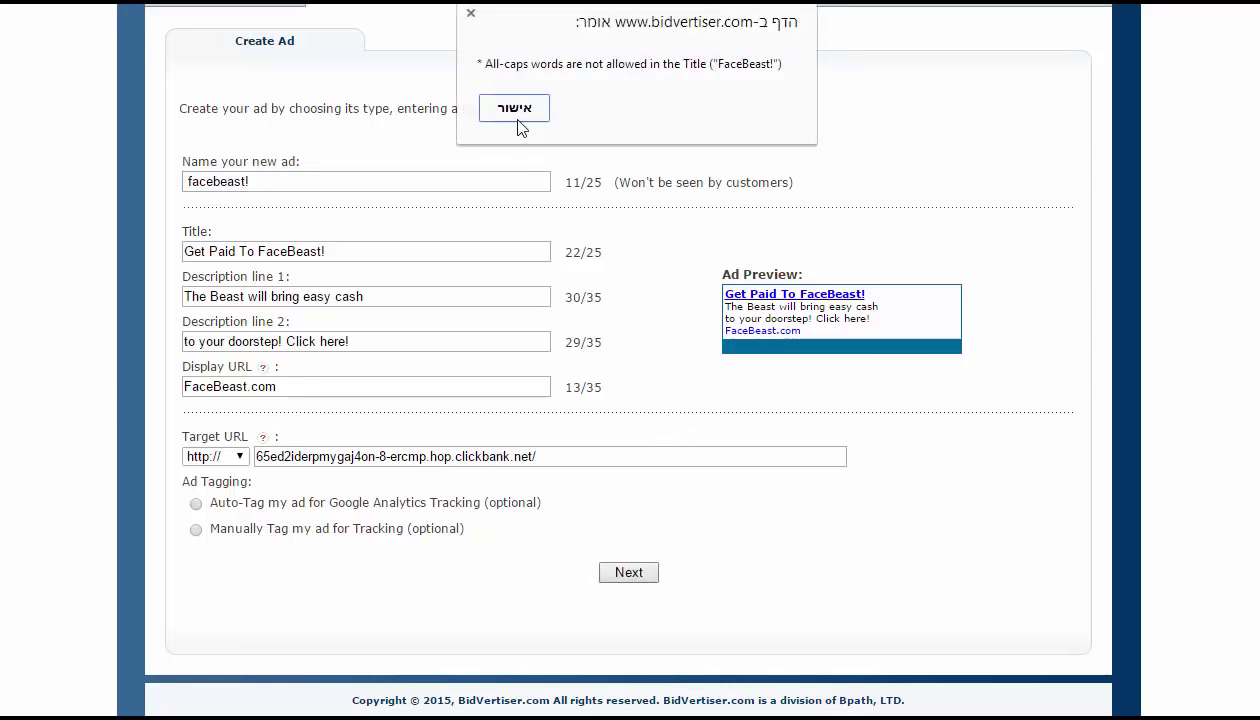
left_click(515, 108)
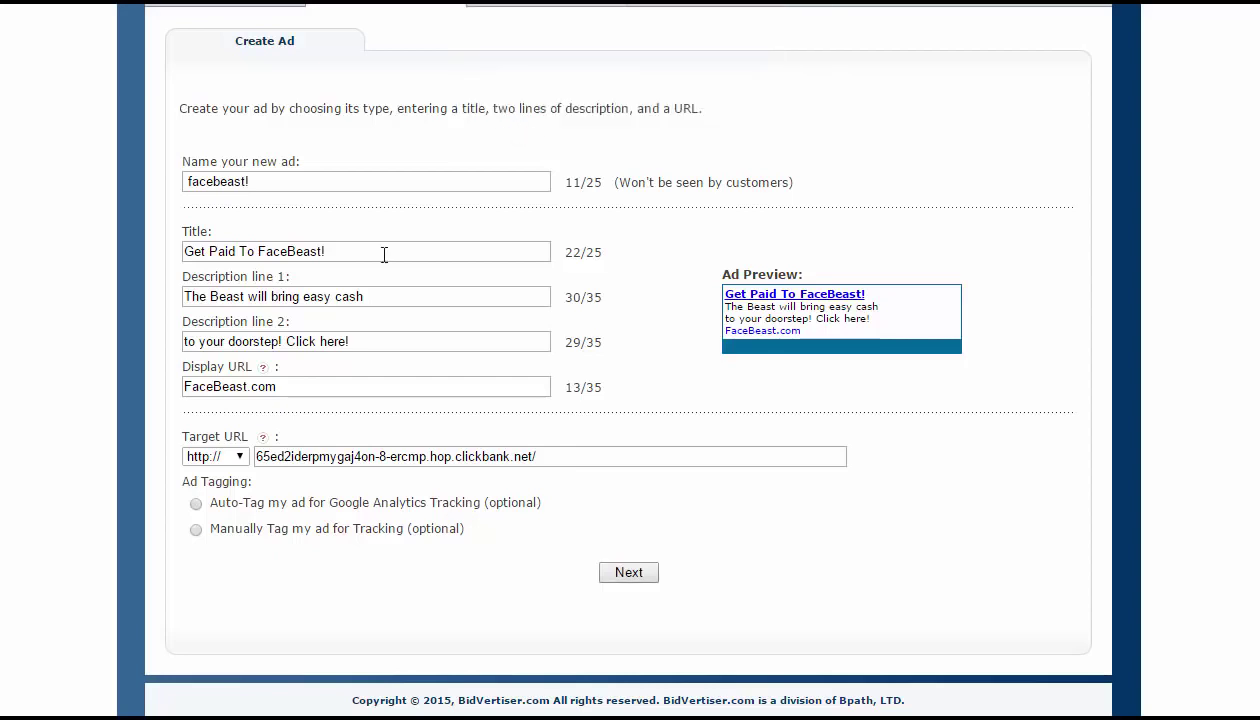
triple_click(267, 250)
left_click(268, 252)
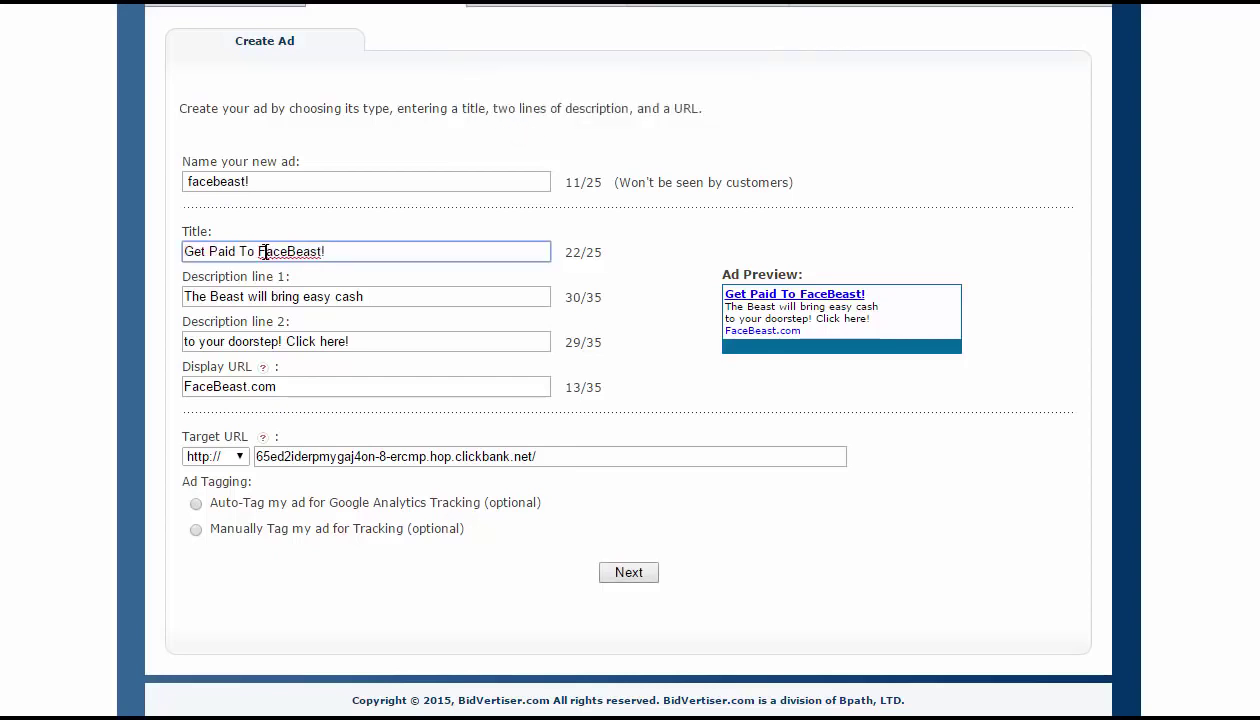
key("BackSpace")
type("f")
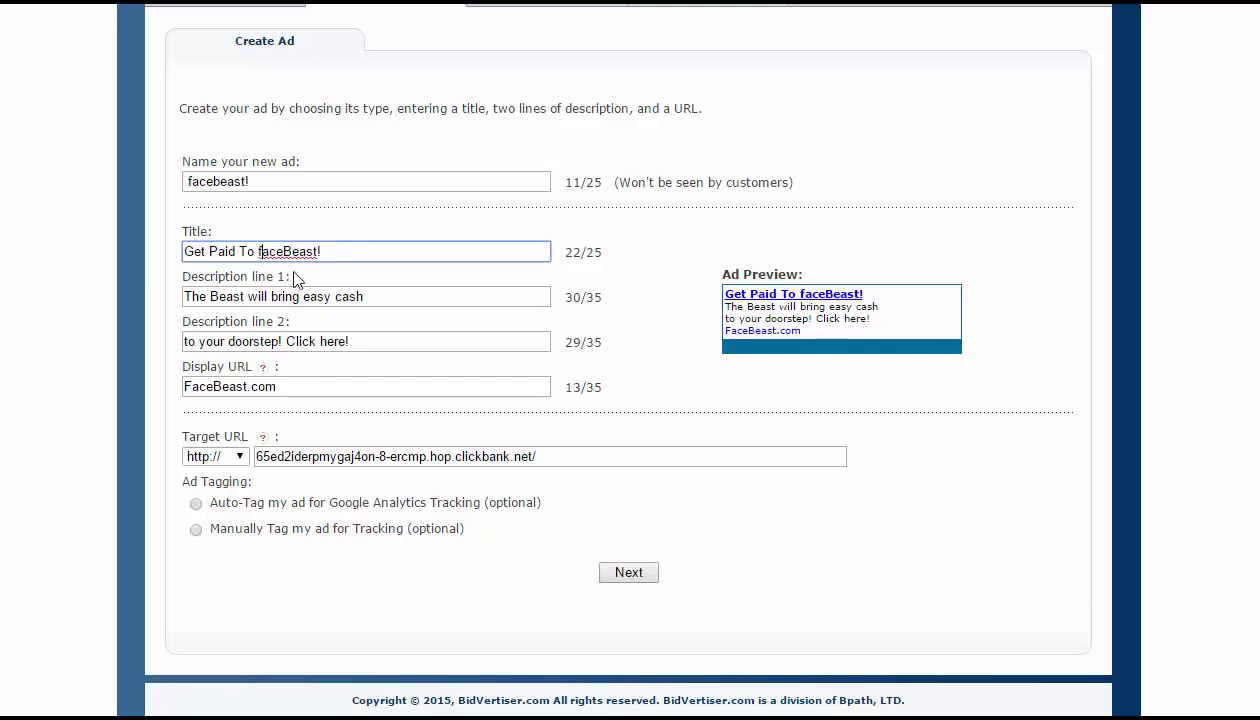
left_click_drag(283, 252, 291, 252)
type("b")
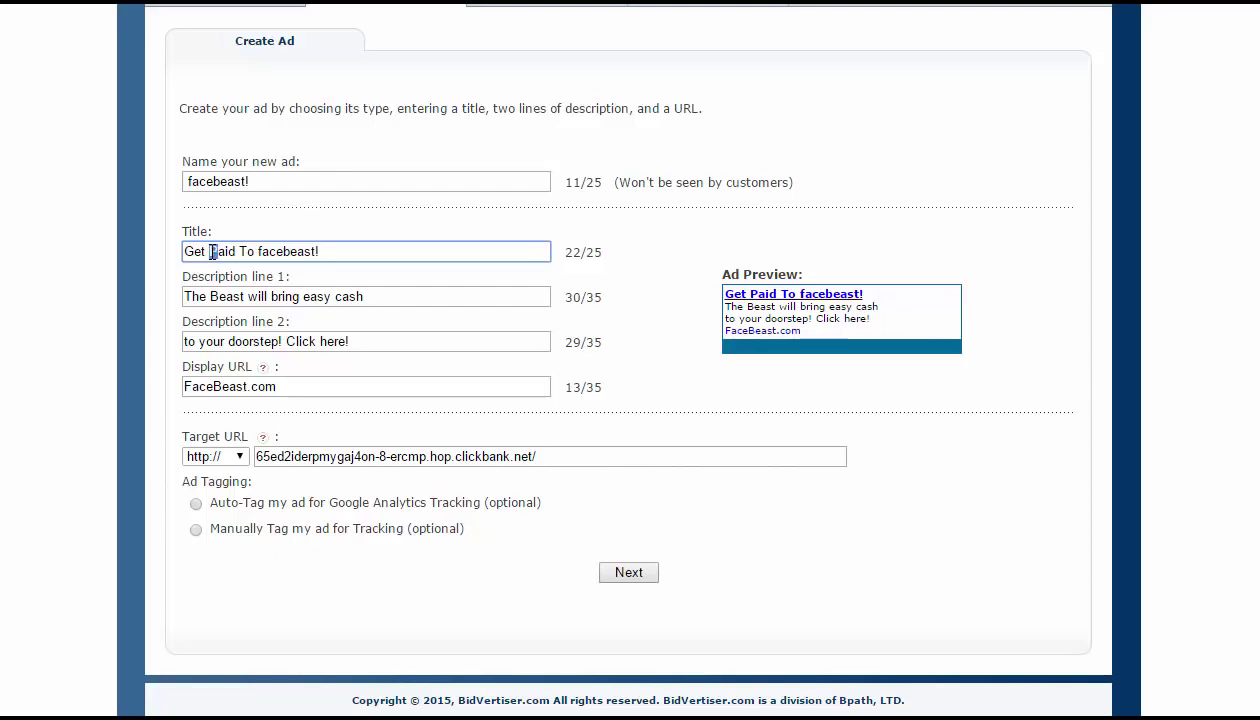
type("p")
left_click(615, 383)
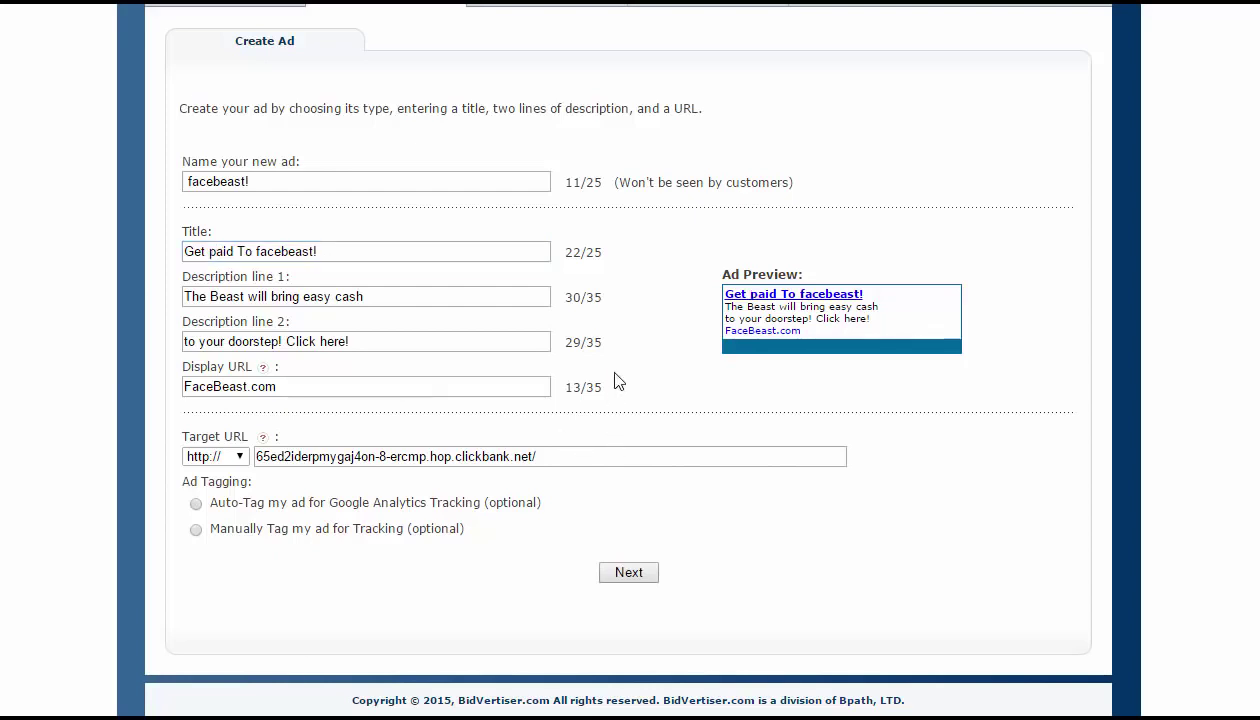
- Retry the submission, dismiss the alert, and shorten the title to "Get paid To facebeast" without the exclamation point
left_click(627, 566)
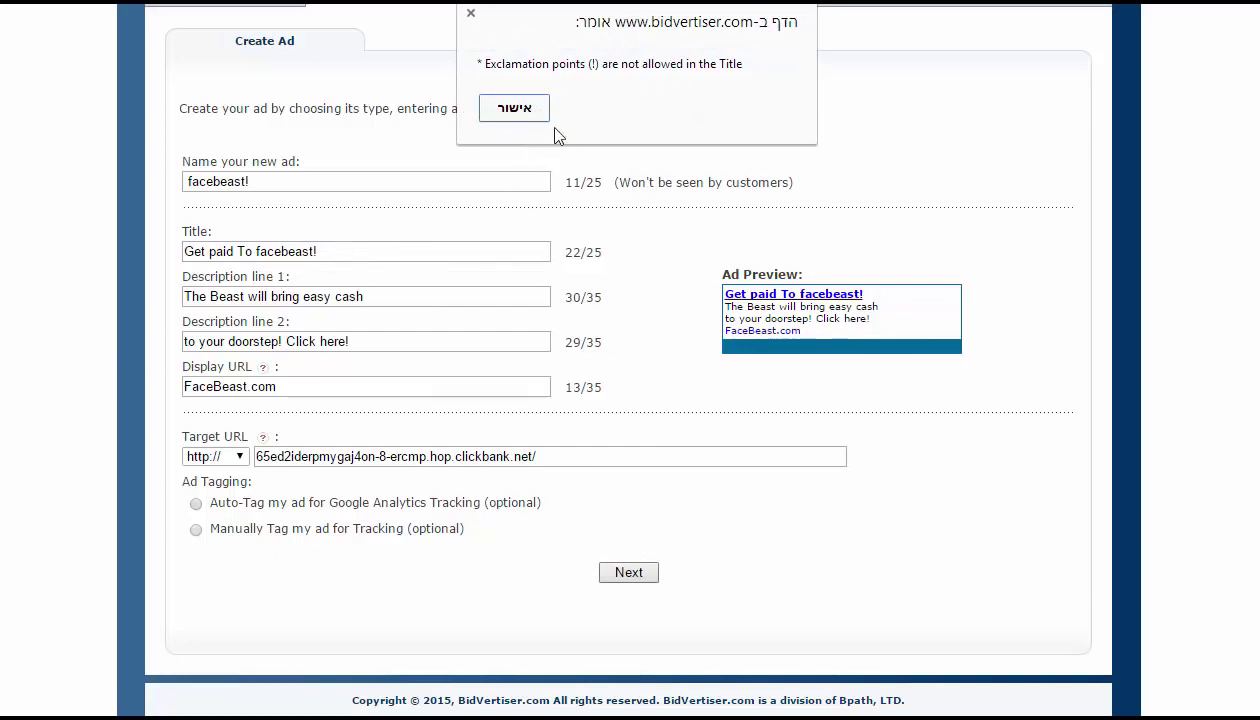
left_click(515, 107)
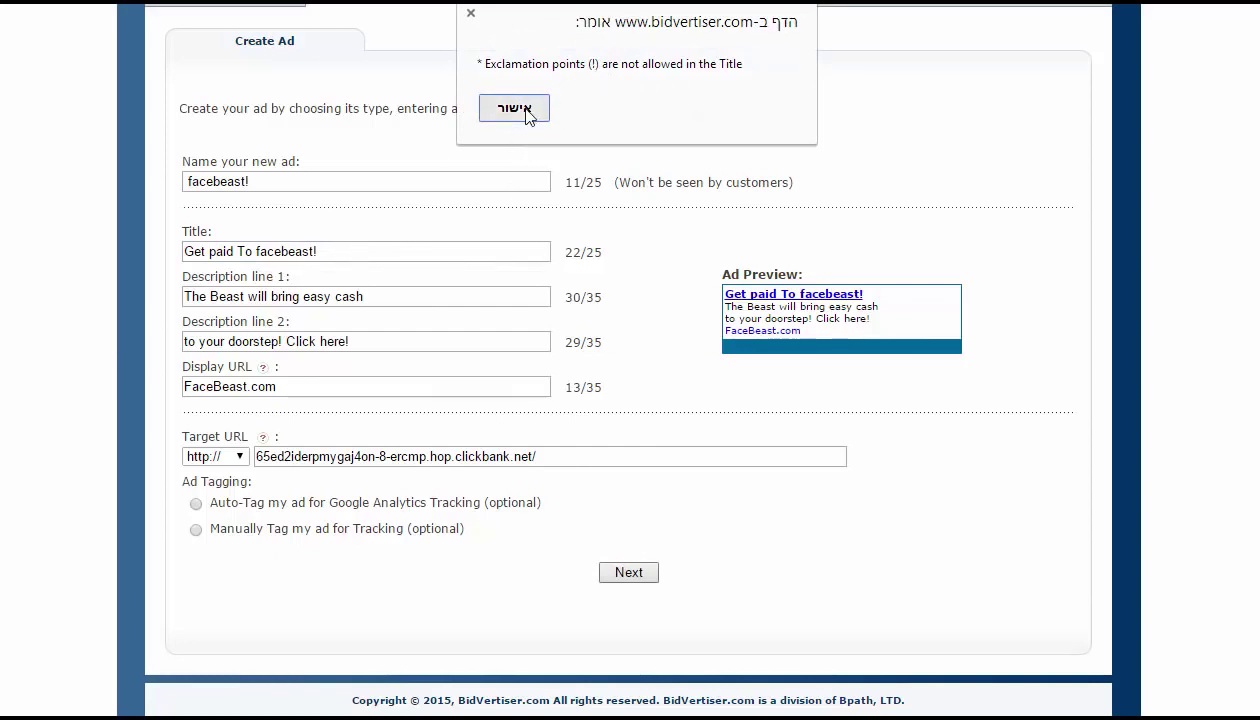
left_click(368, 249)
key("BackSpace")
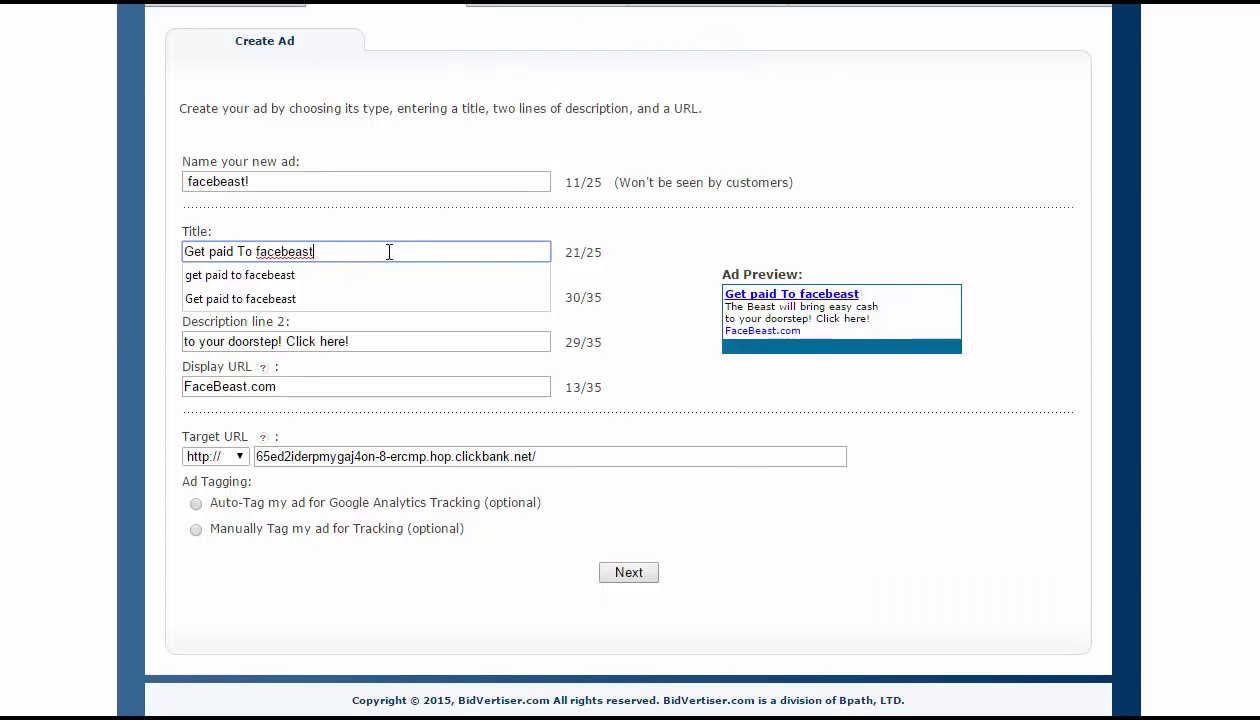
- Correct the repeated exclamation points in description line 2 and submit the ad text
left_click(640, 573)
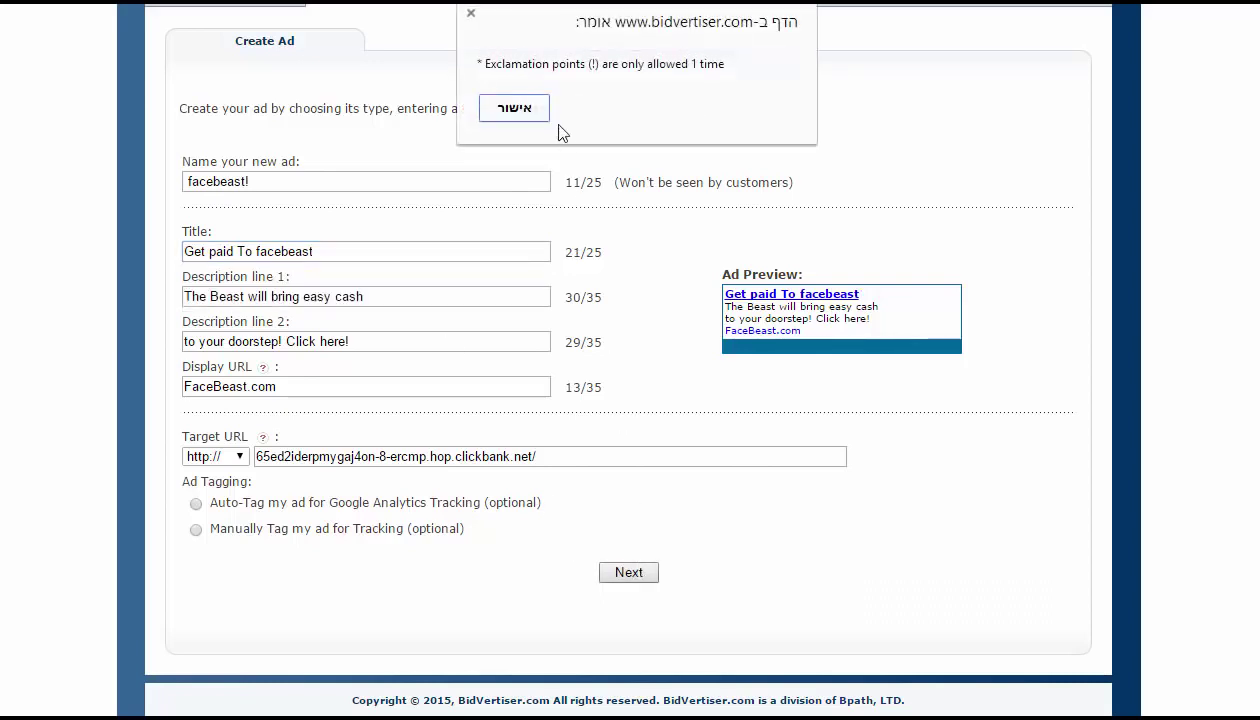
left_click(532, 111)
left_click(436, 298)
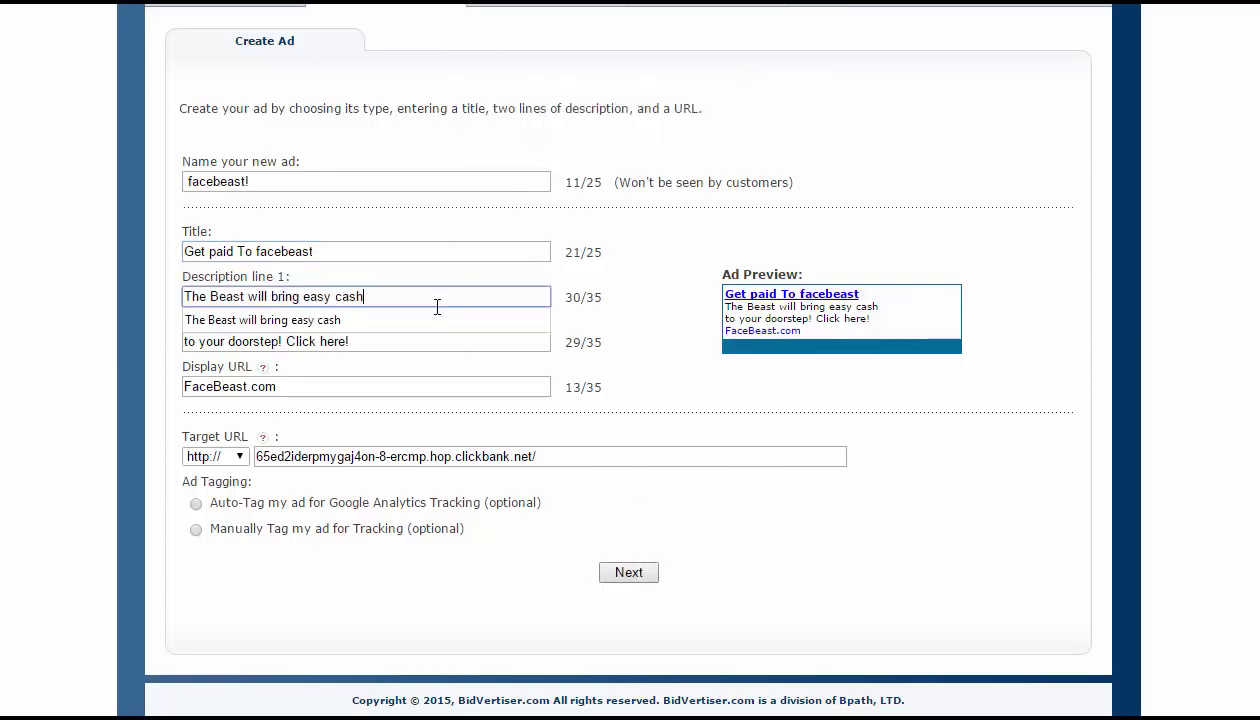
triple_click(409, 343)
left_click(409, 343)
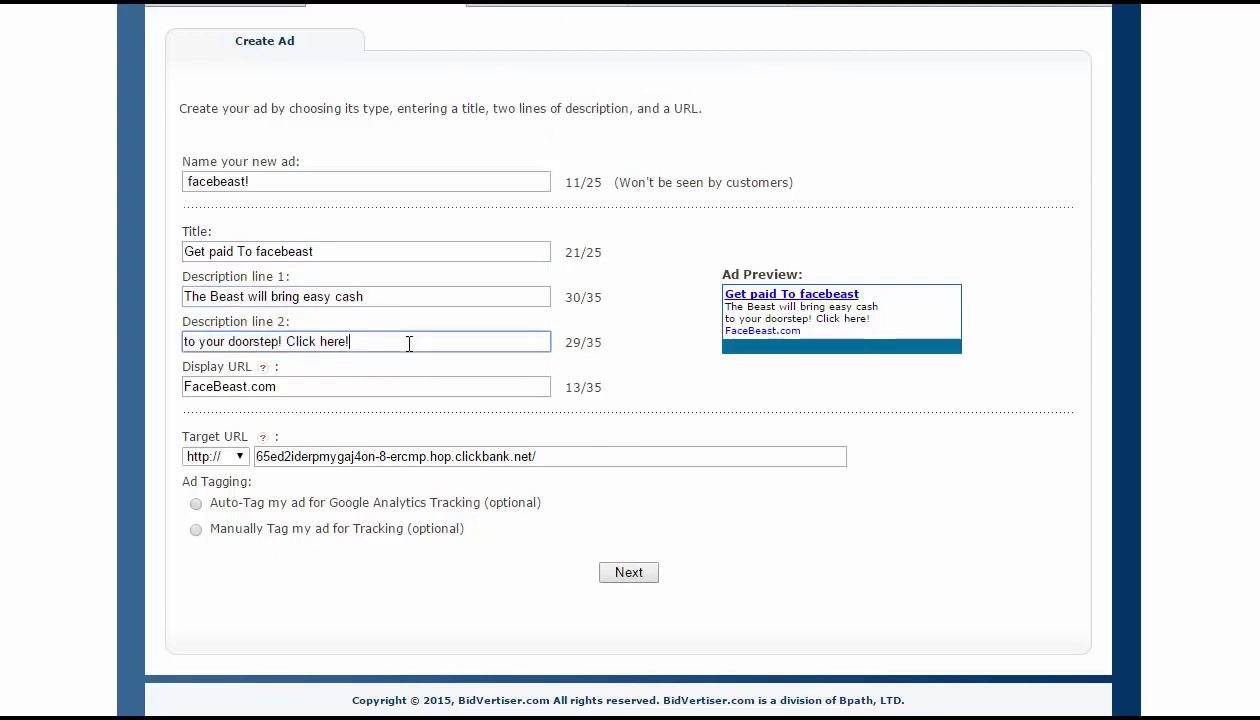
left_click(699, 424)
left_click(636, 574)
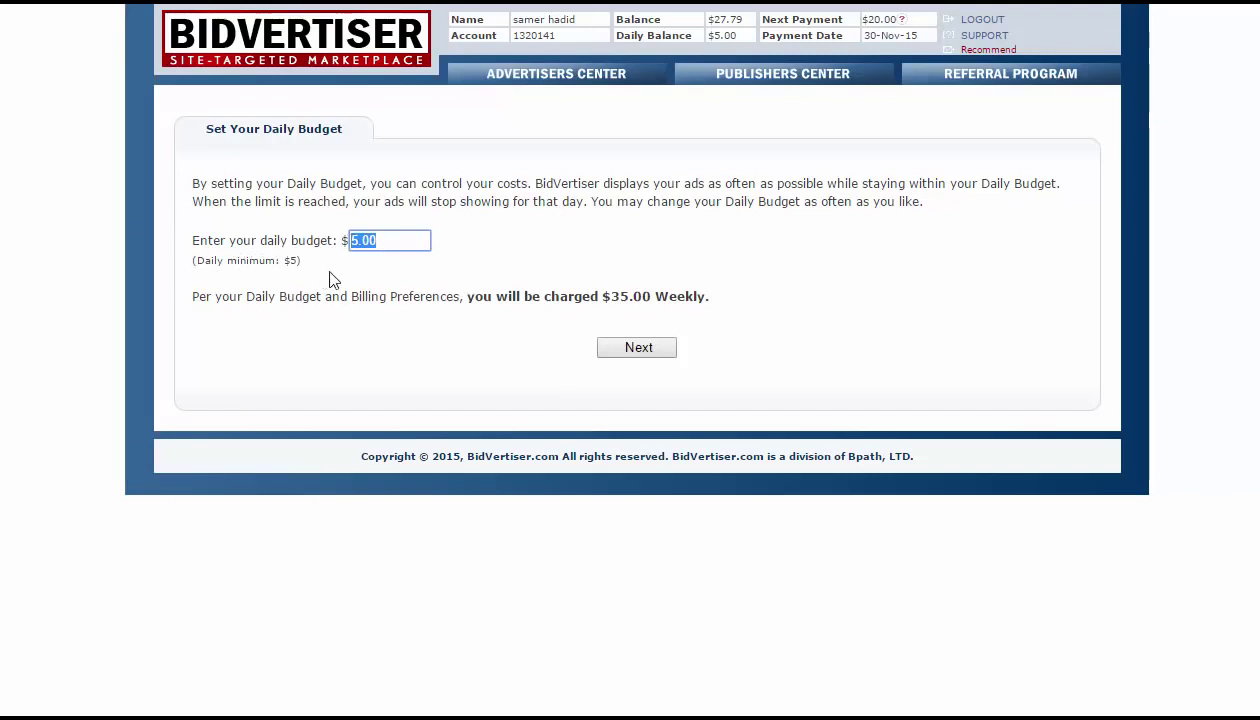
- Review the weekly charge, keep the daily budget at $5.00, and submit it
left_click(358, 262)
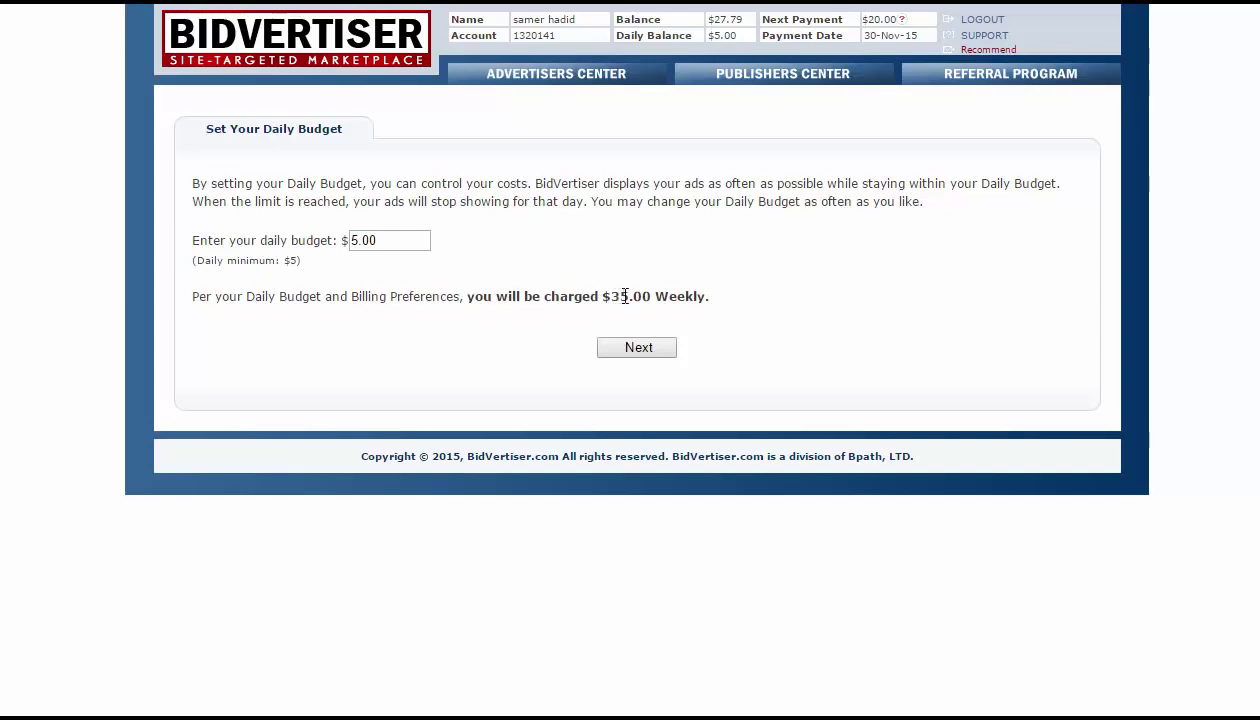
left_click_drag(629, 296, 603, 291)
left_click(624, 313)
left_click_drag(602, 296, 627, 297)
left_click(608, 299)
left_click(627, 297)
left_click_drag(425, 241, 350, 241)
left_click_drag(365, 241, 369, 276)
left_click(638, 349)
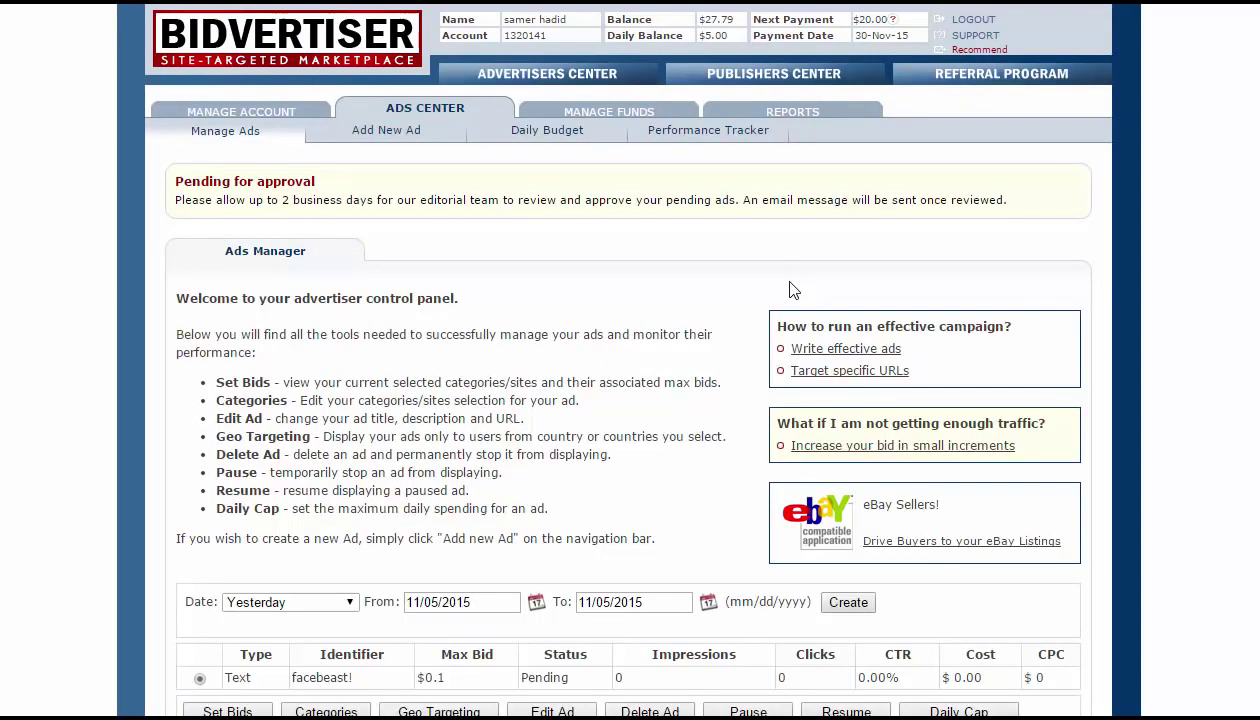
- Check the approval status of the submitted "facebeast!" text ad in the ads list
scroll(691, 326, "down", 3)
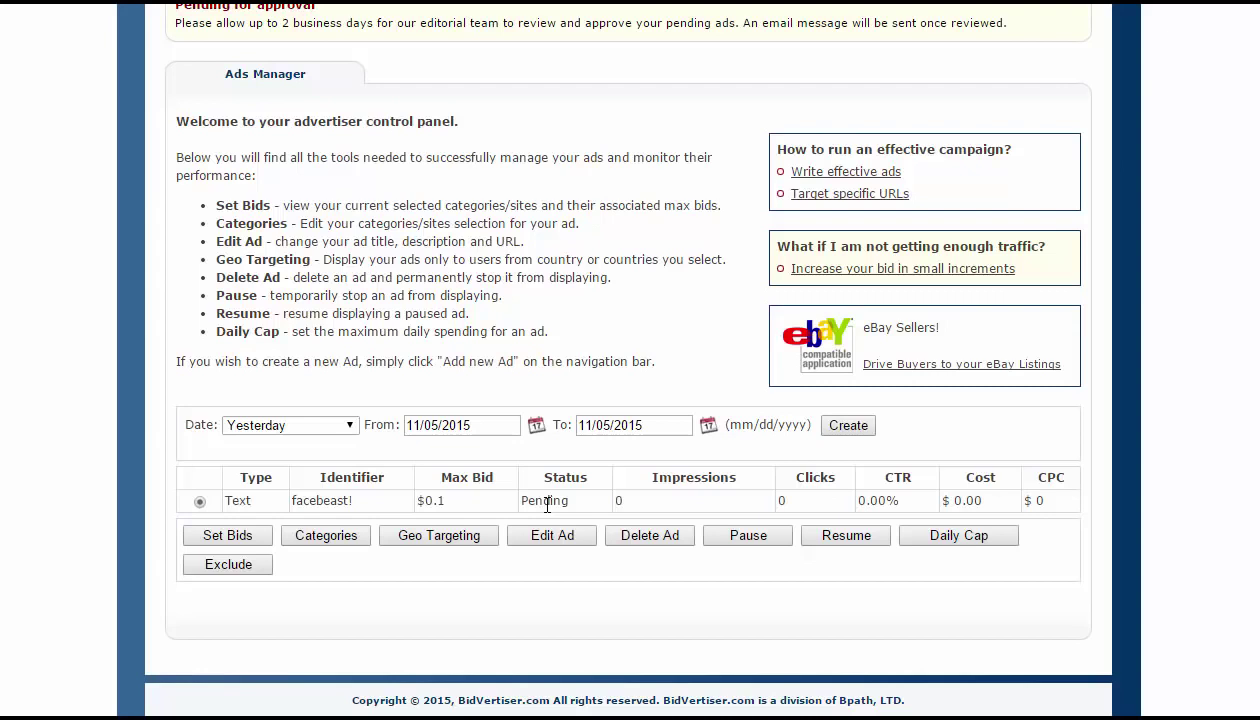
left_click(1131, 712)
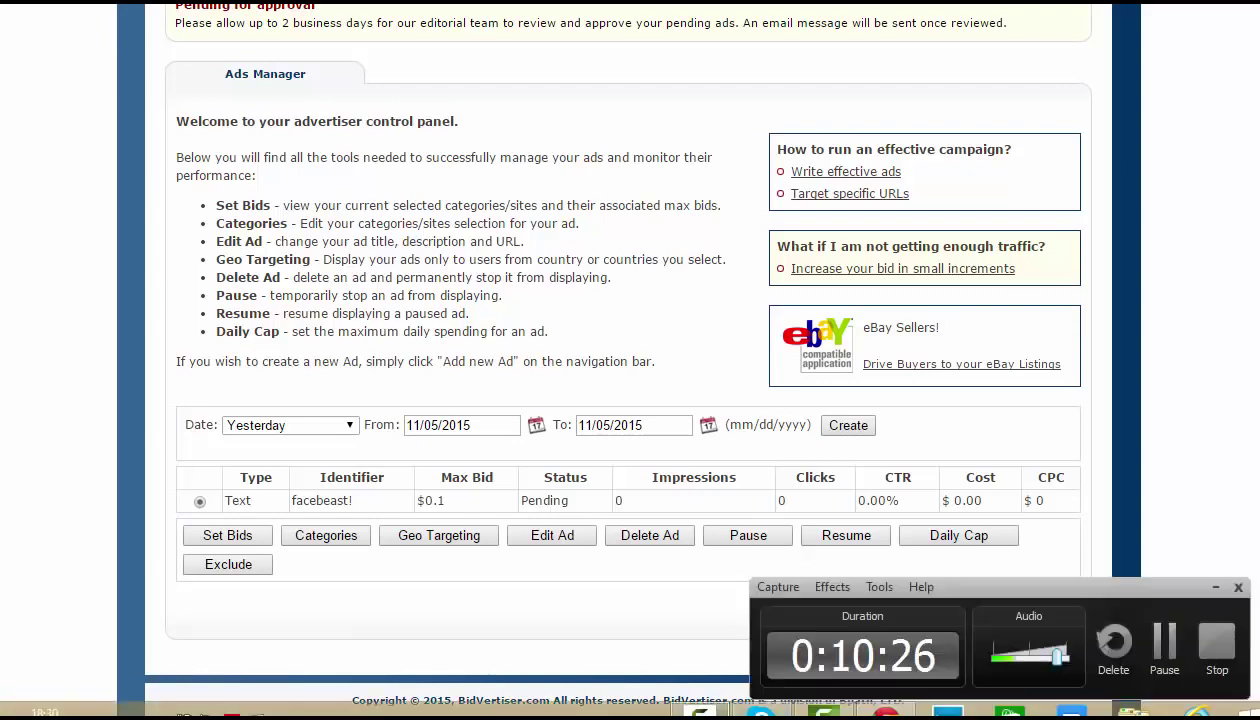